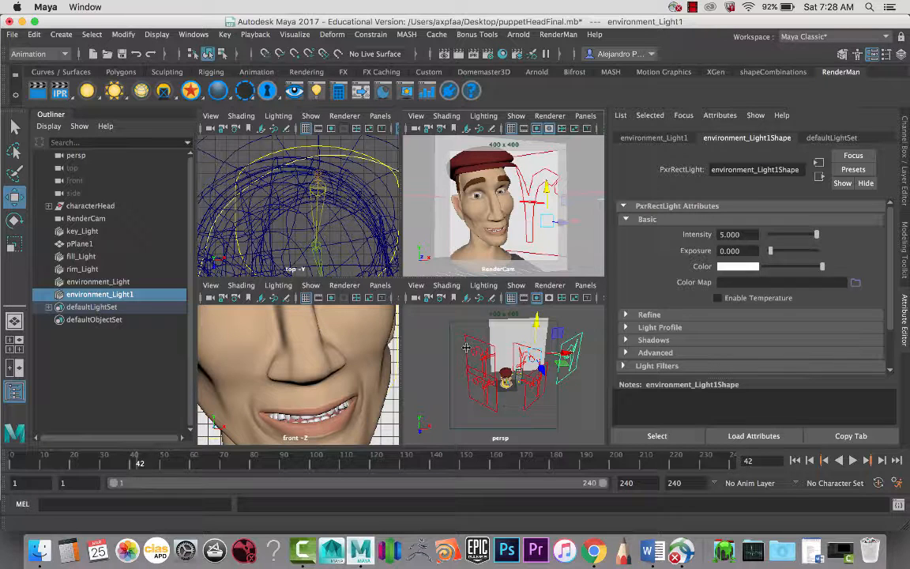
- Examine how the rectangular lights surround the character head in the perspective view, checking the attributes of fill_Light and environment_Light1
{"action": "key", "text": "space"}
{"action": "key", "text": "space"}
{"action": "key", "text": "space"}
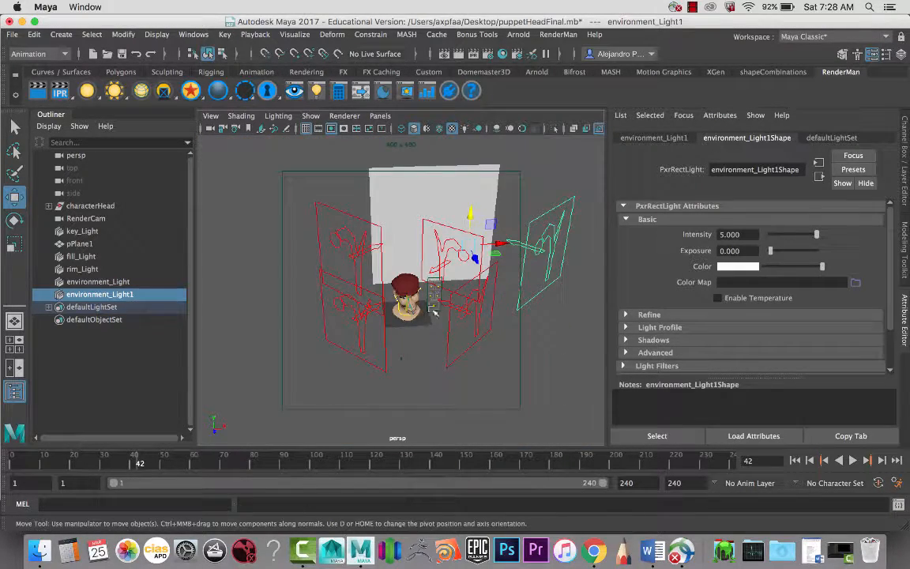
{"action": "scroll", "coordinate": [421, 304], "scroll_direction": "up", "scroll_amount": 5}
{"action": "scroll", "coordinate": [416, 301], "scroll_direction": "down", "scroll_amount": 3}
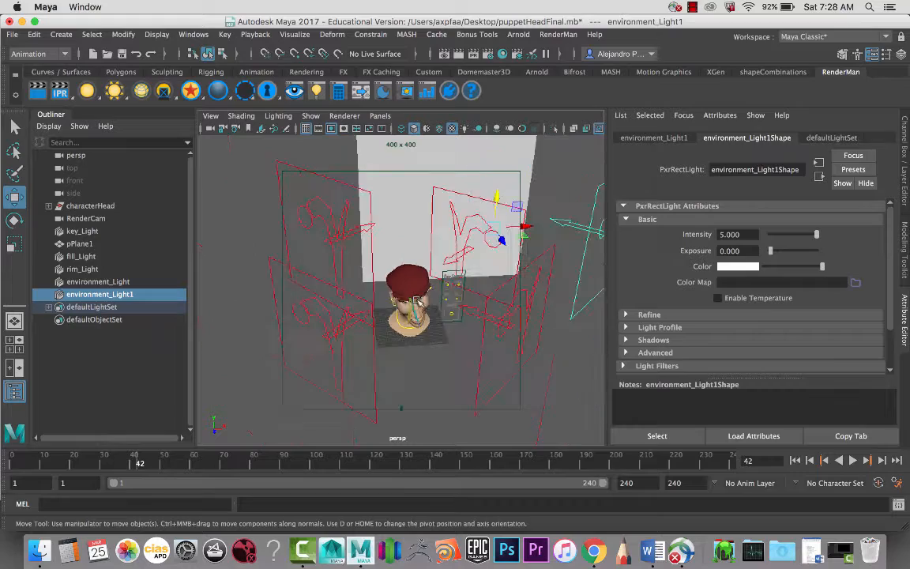
{"action": "key", "text": "space"}
{"action": "left_click", "coordinate": [387, 291]}
{"action": "left_click_drag", "start_coordinate": [387, 290], "coordinate": [481, 324], "text": "alt"}
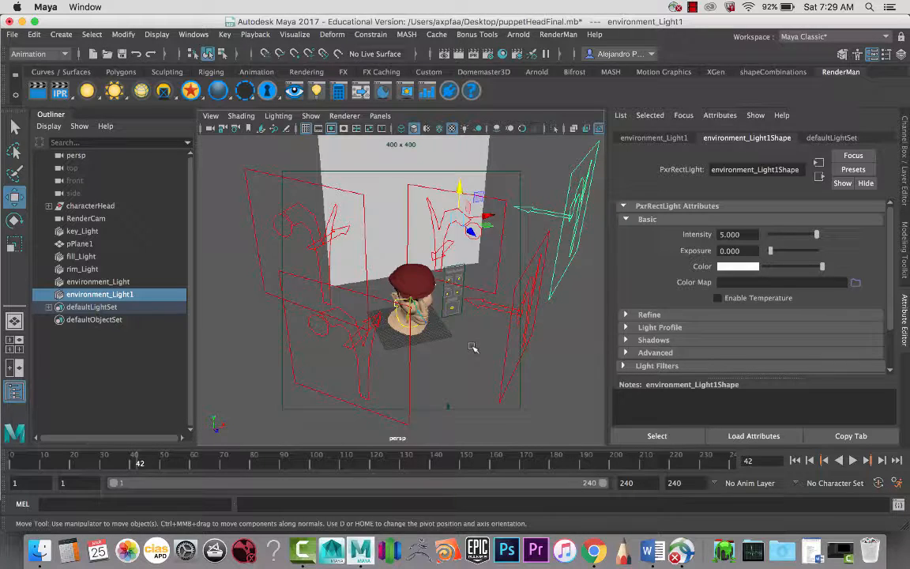
{"action": "left_click_drag", "start_coordinate": [472, 347], "coordinate": [537, 320], "text": "alt"}
{"action": "left_click", "coordinate": [545, 319]}
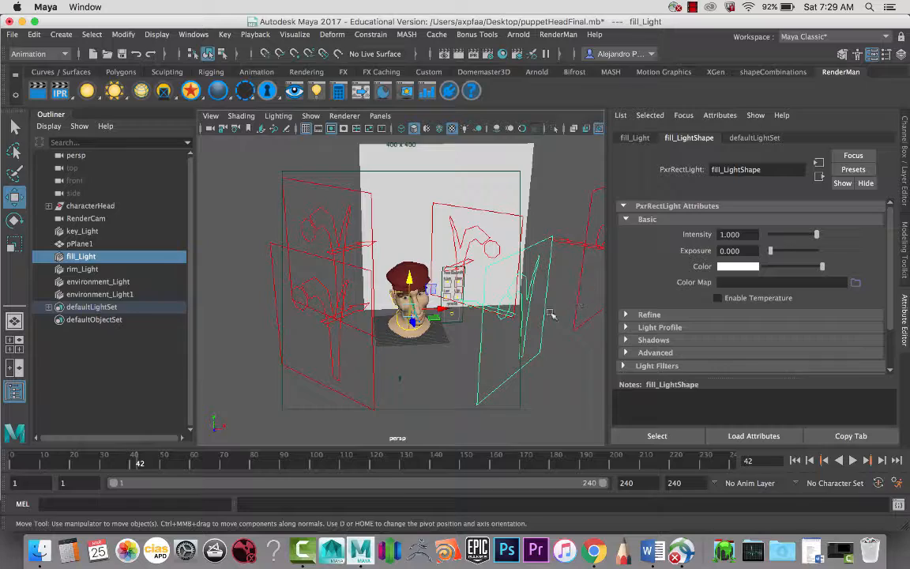
{"action": "left_click_drag", "start_coordinate": [554, 298], "coordinate": [572, 309], "text": "alt"}
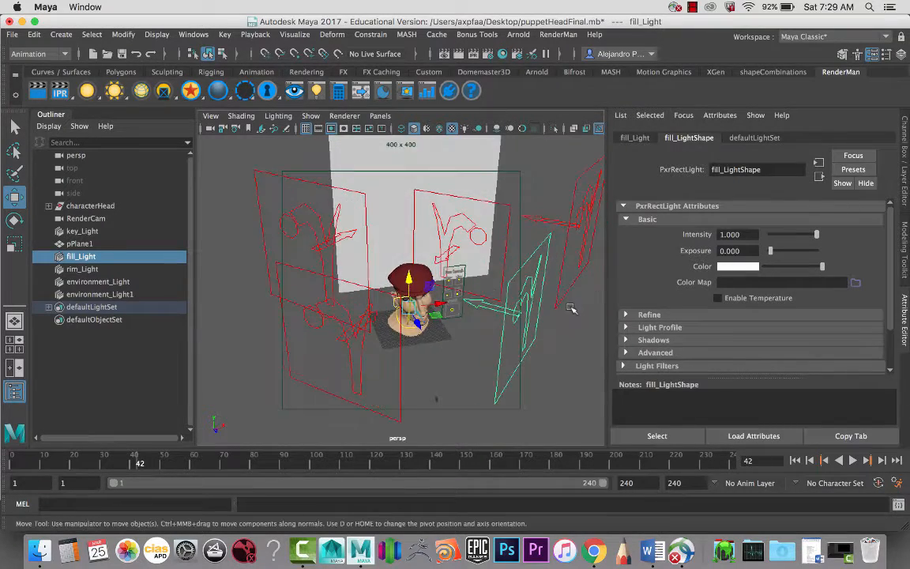
{"action": "left_click", "coordinate": [570, 219]}
{"action": "key", "text": "space"}
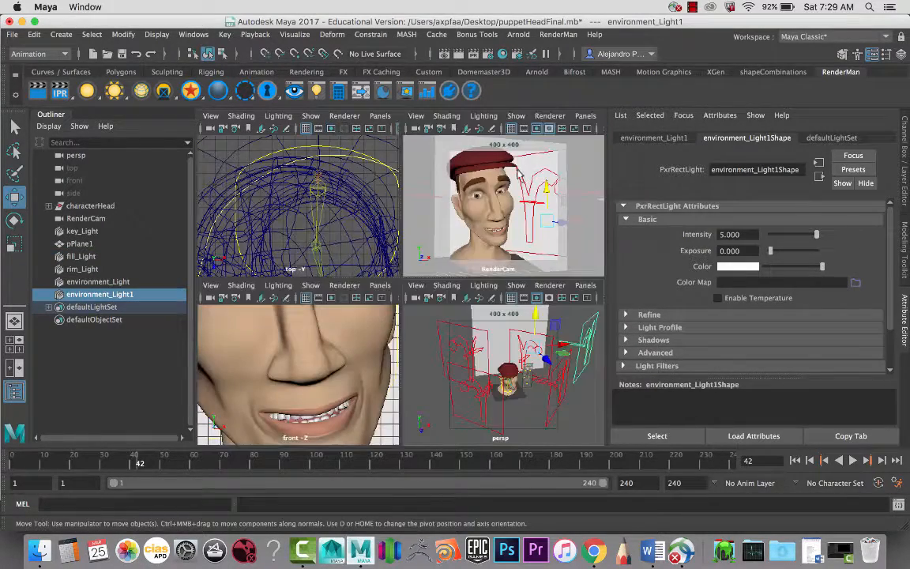
- Render the current frame through RenderCam to check the lighting, and close the render window without saving the session
{"action": "key", "text": "space"}
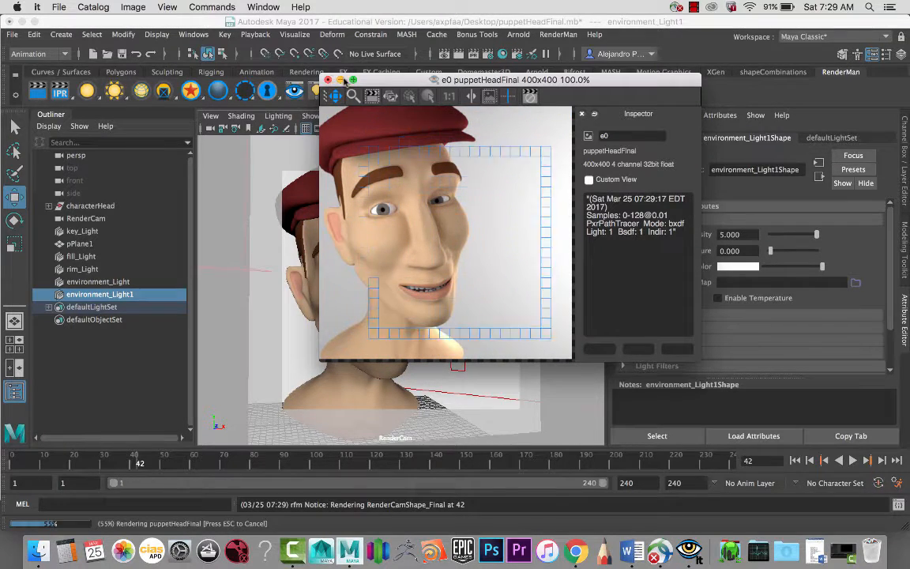
{"action": "left_click", "coordinate": [328, 80]}
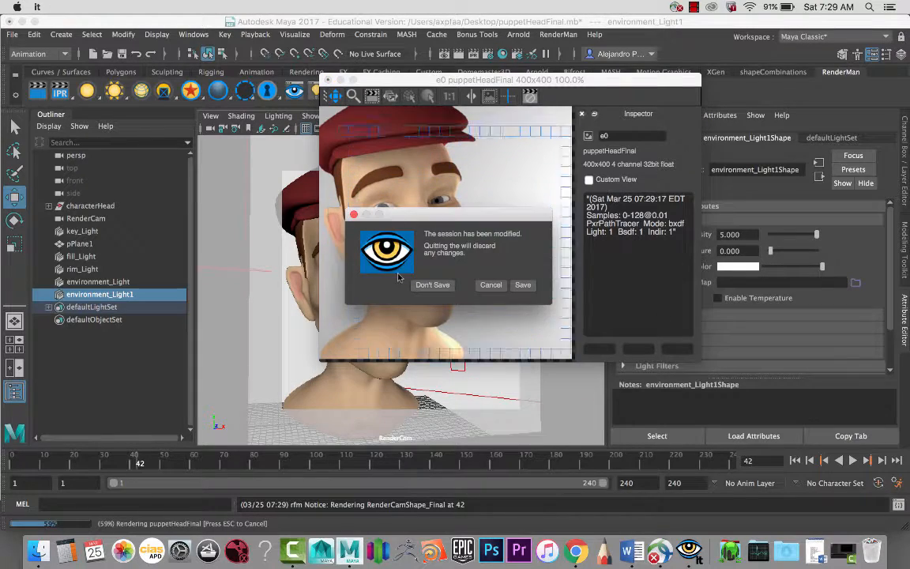
{"action": "left_click", "coordinate": [432, 284]}
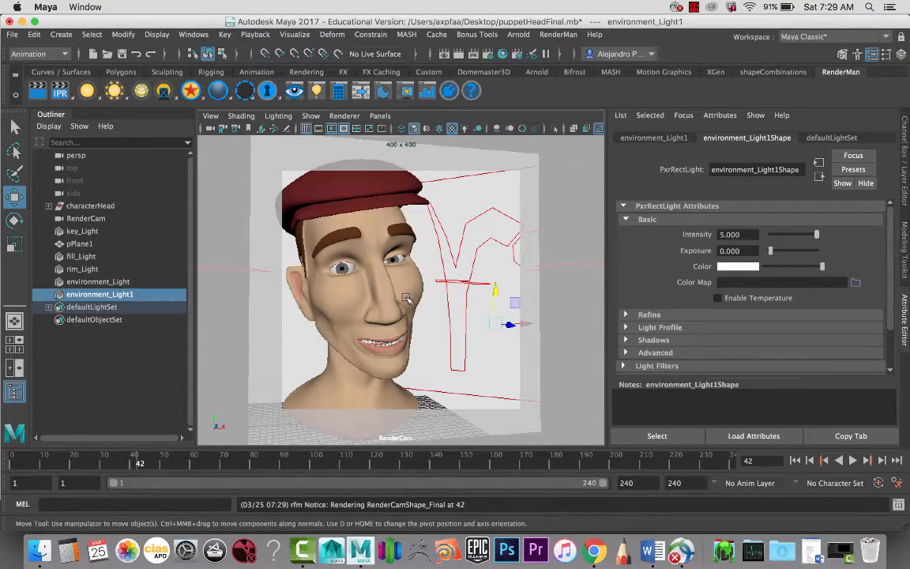
- Set the rim_Light colour to a warm peach with hue 26.080, saturation 0.431 and value 0.814
{"action": "key", "text": "space"}
{"action": "key", "text": "space"}
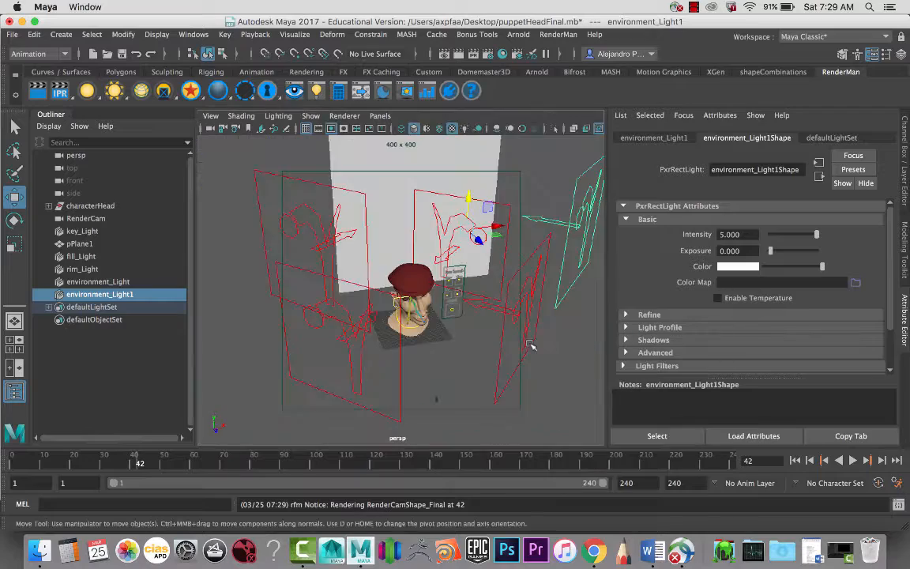
{"action": "left_click_drag", "start_coordinate": [563, 304], "coordinate": [508, 333], "text": "alt"}
{"action": "scroll", "coordinate": [546, 318], "scroll_direction": "down", "scroll_amount": 5}
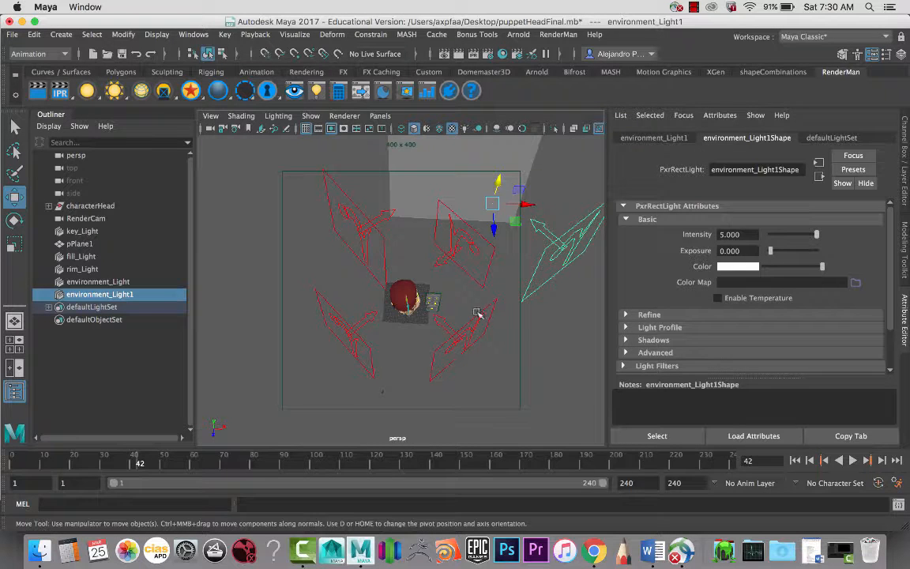
{"action": "left_click", "coordinate": [478, 314]}
{"action": "left_click", "coordinate": [487, 282]}
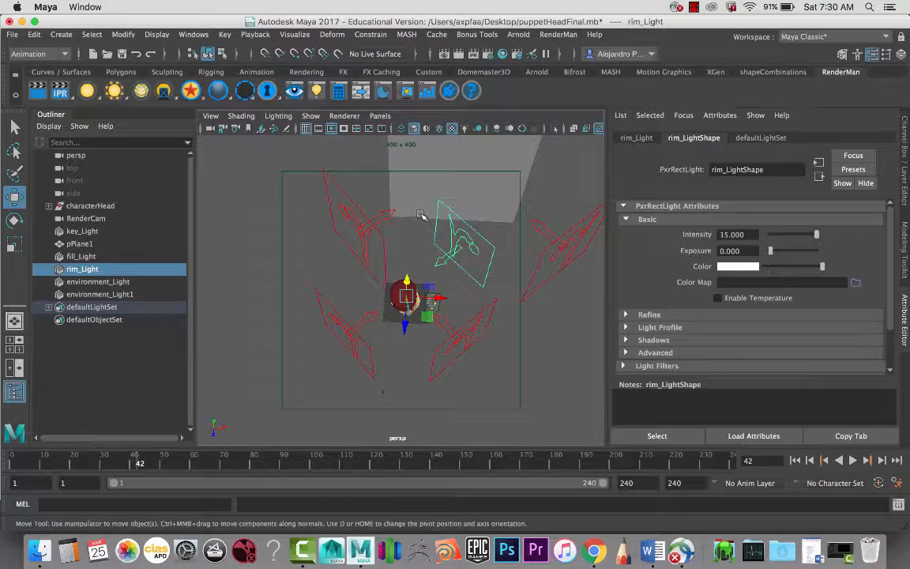
{"action": "left_click_drag", "start_coordinate": [483, 304], "coordinate": [487, 280], "text": "alt"}
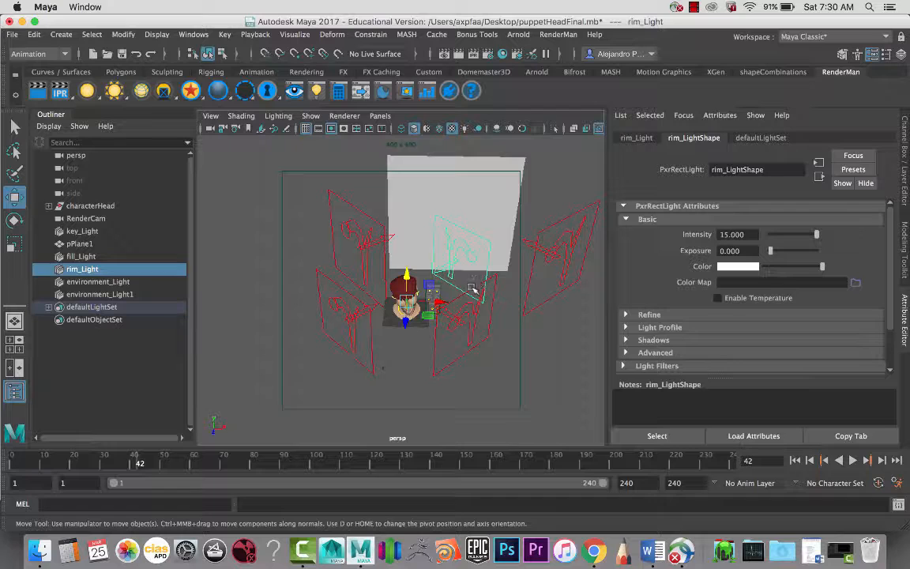
{"action": "left_click", "coordinate": [737, 267]}
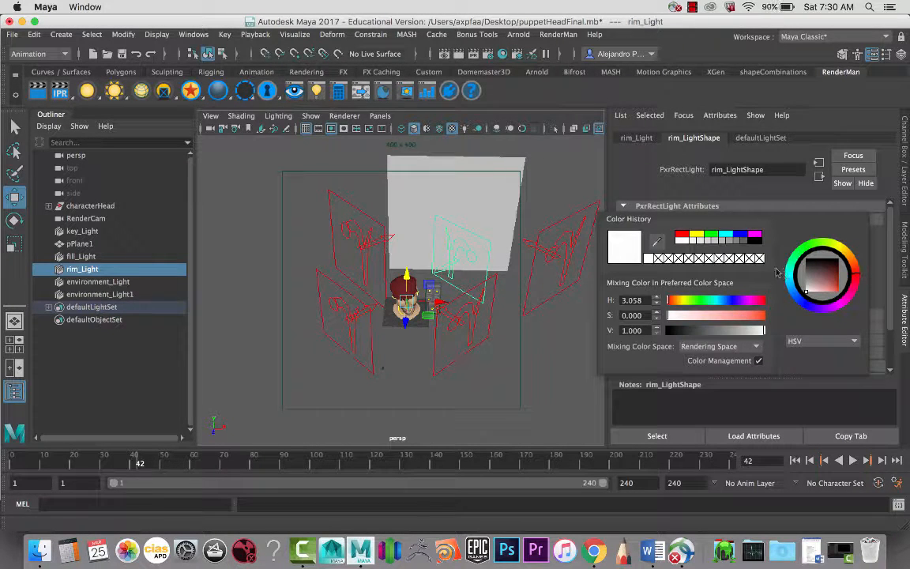
{"action": "left_click_drag", "start_coordinate": [853, 265], "coordinate": [820, 291]}
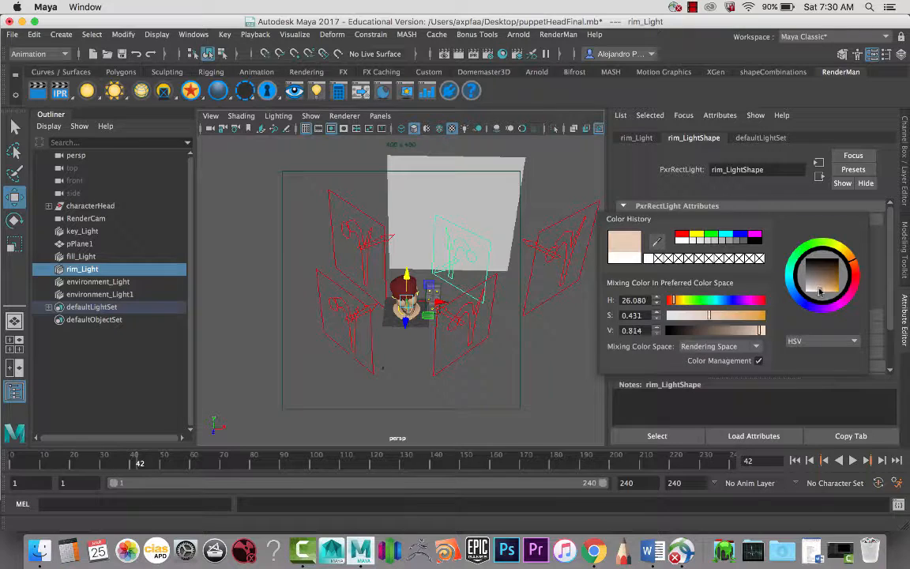
- Set the environment_Light1 colour to a warm peach with hue 26.080 and saturation about 0.379
{"action": "left_click", "coordinate": [557, 211]}
{"action": "left_click", "coordinate": [558, 215]}
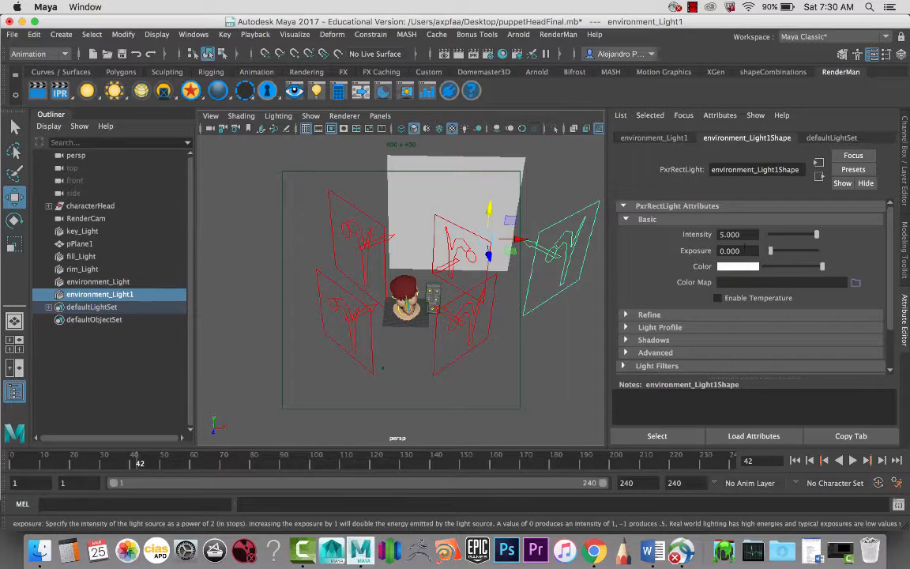
{"action": "left_click", "coordinate": [737, 266]}
{"action": "left_click_drag", "start_coordinate": [743, 319], "coordinate": [736, 320]}
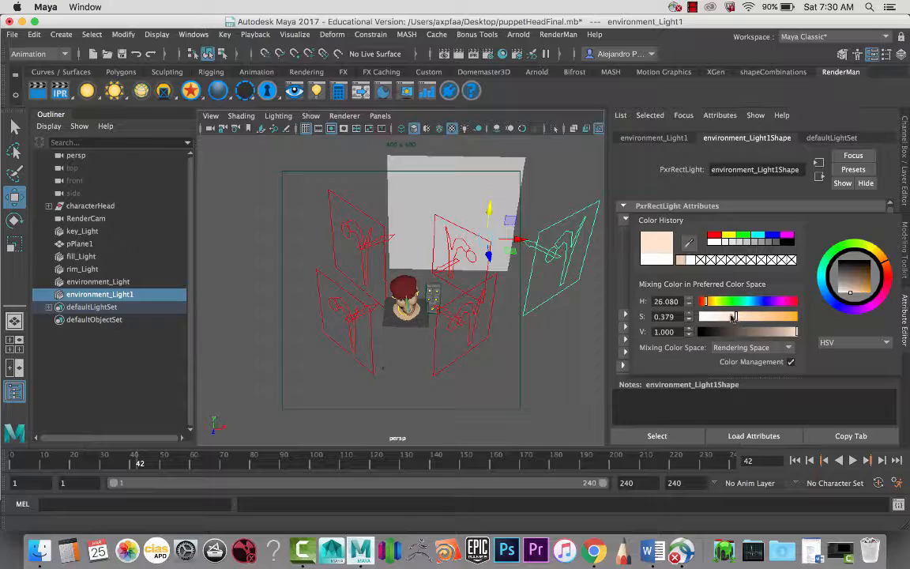
- Tint the fill_Light colour warm peach with saturation 0.359, and shift its hue slightly towards yellow-orange
{"action": "left_click", "coordinate": [442, 276]}
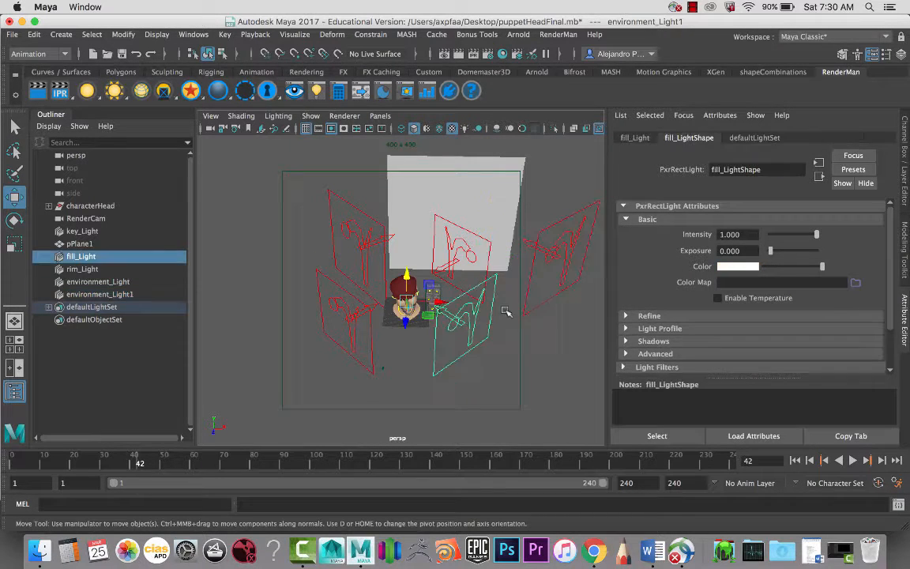
{"action": "left_click", "coordinate": [737, 266]}
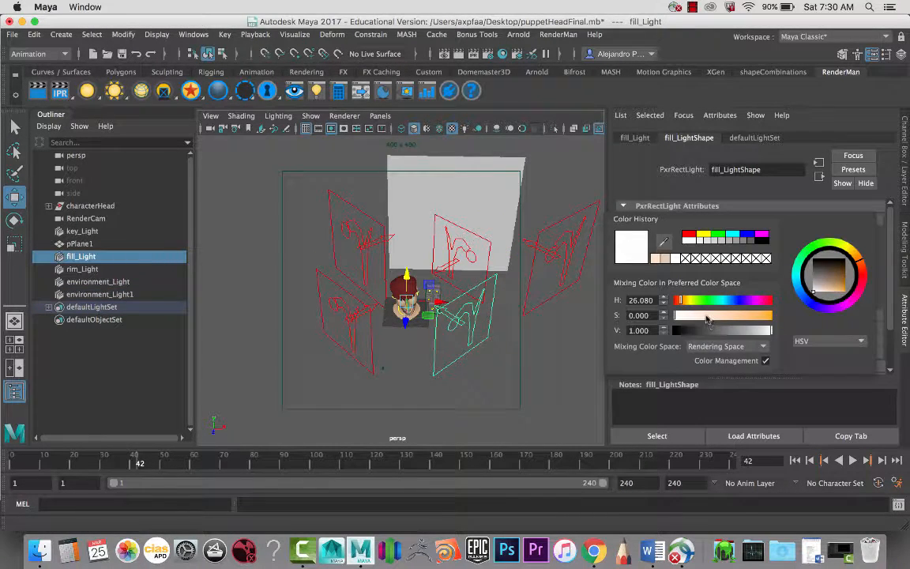
{"action": "left_click", "coordinate": [706, 317]}
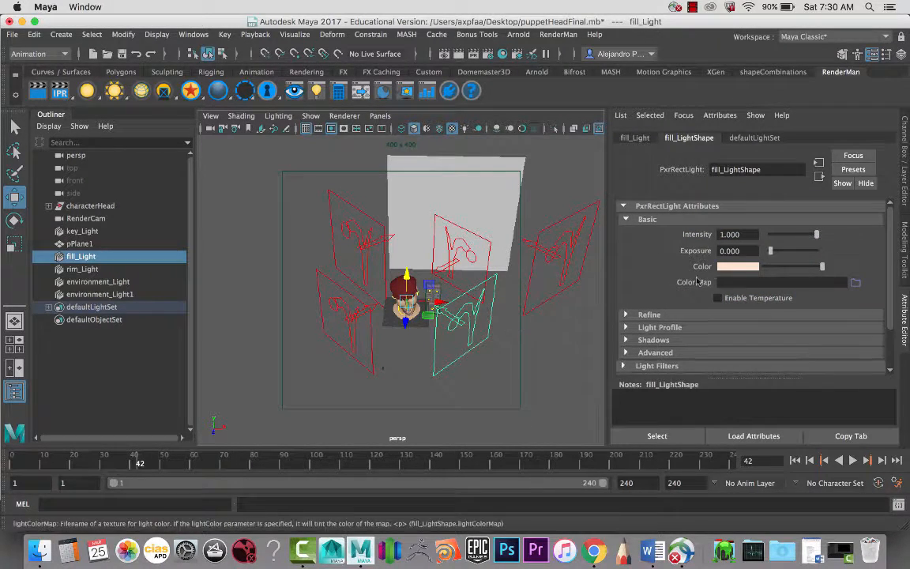
{"action": "left_click", "coordinate": [747, 266]}
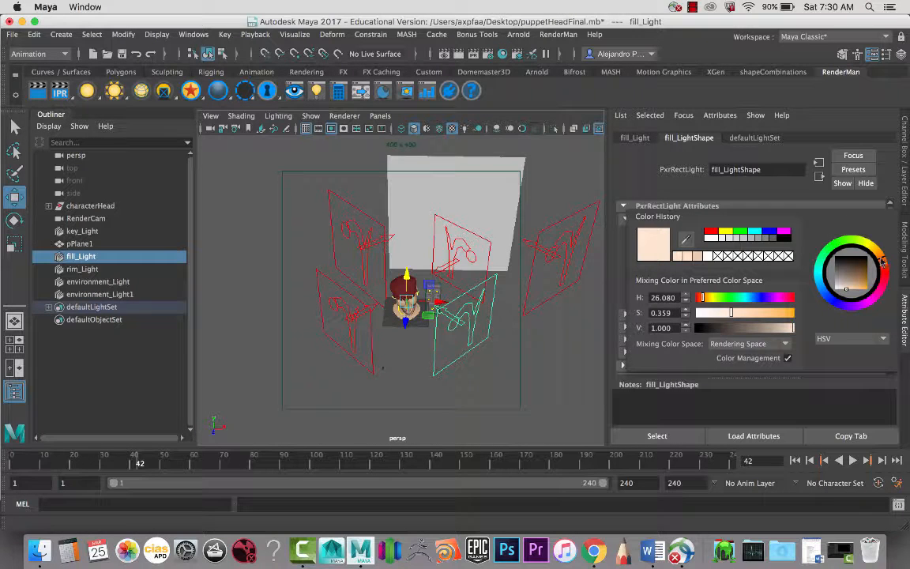
{"action": "left_click_drag", "start_coordinate": [882, 261], "coordinate": [880, 261]}
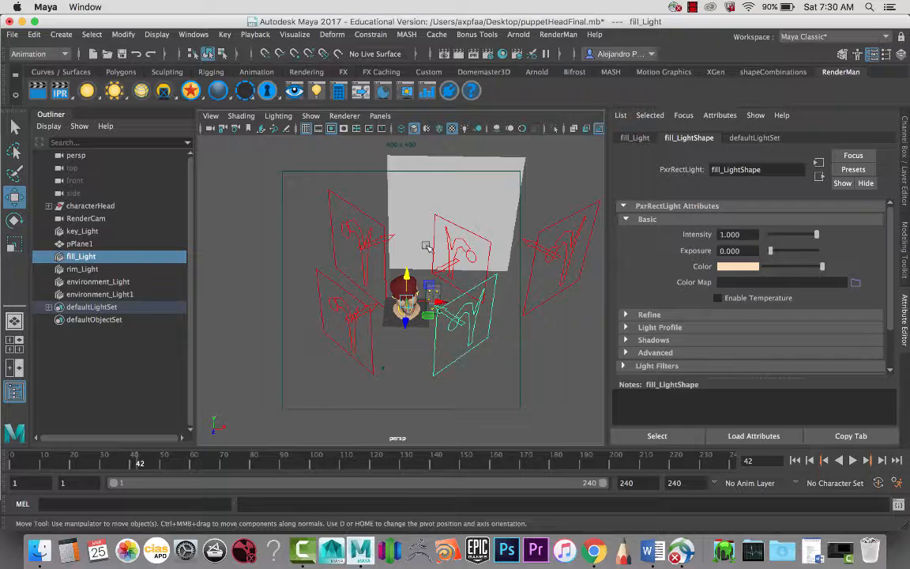
- Set the environment_Light colour to a pale cyan with hue 191.172 and saturation 0.297
{"action": "left_click", "coordinate": [348, 202]}
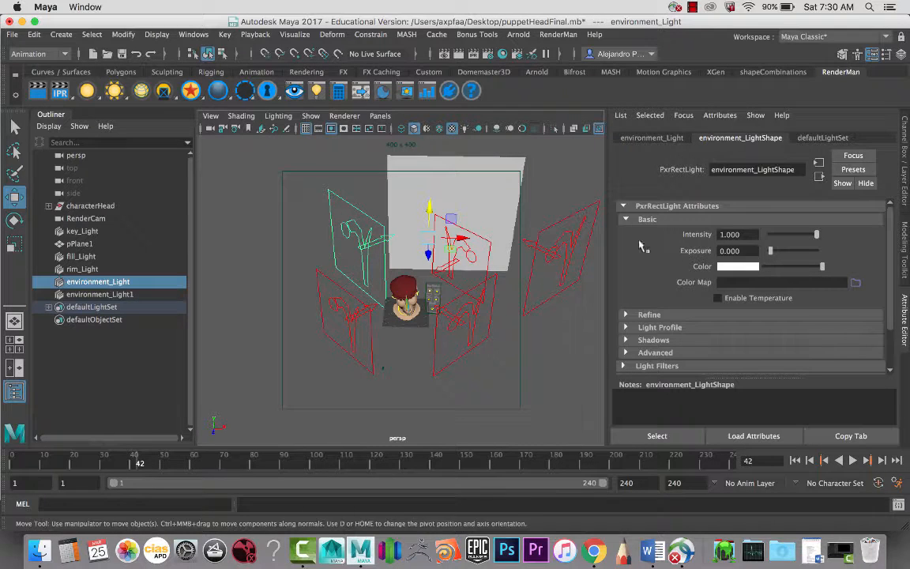
{"action": "left_click", "coordinate": [741, 266]}
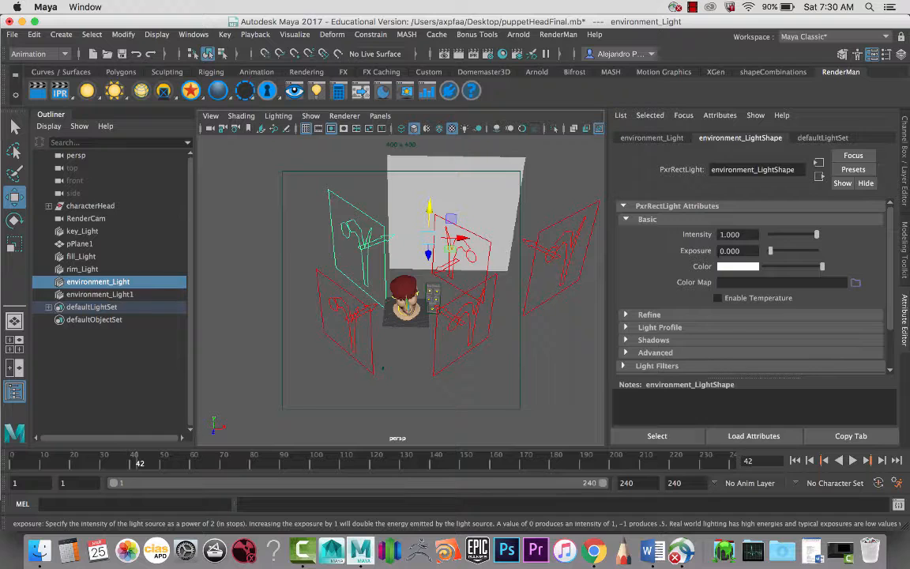
{"action": "left_click", "coordinate": [725, 269]}
{"action": "left_click_drag", "start_coordinate": [727, 302], "coordinate": [714, 305]}
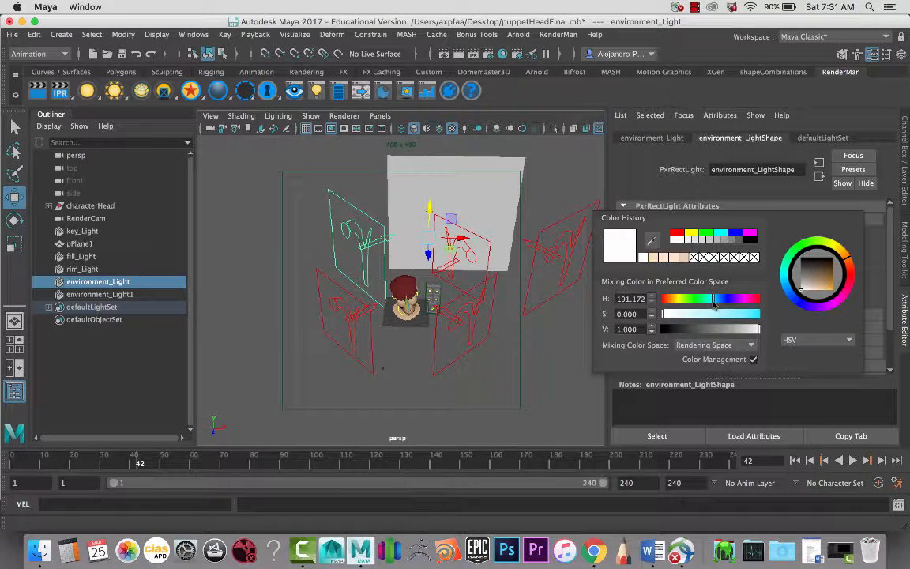
{"action": "left_click", "coordinate": [708, 315]}
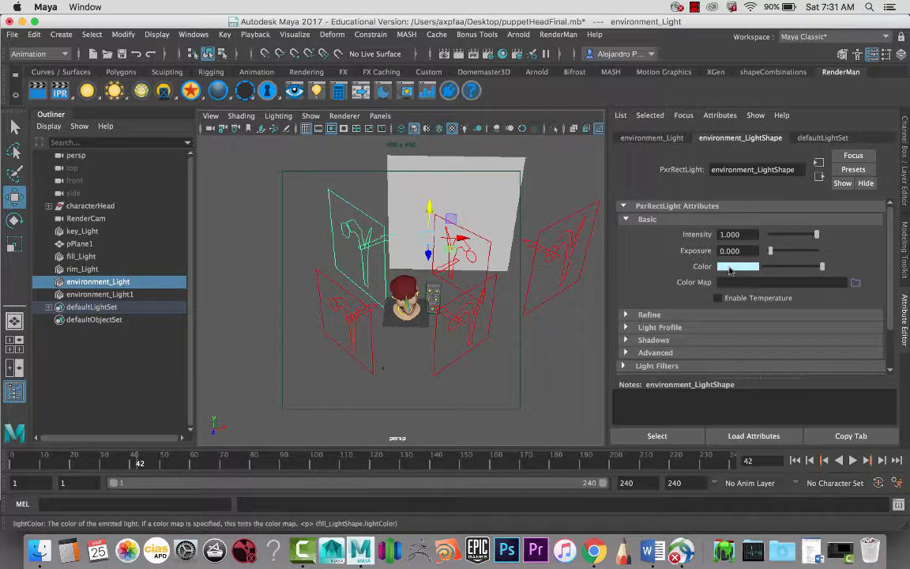
{"action": "left_click", "coordinate": [730, 269]}
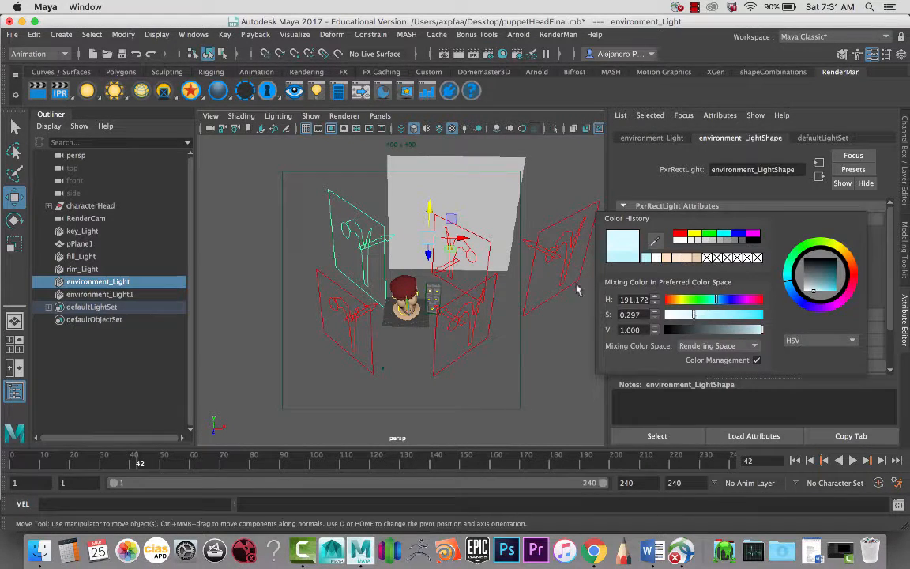
- Set the key_Light colour to a pale cyan with hue 191.172 and saturation about 0.407
{"action": "left_click", "coordinate": [377, 333]}
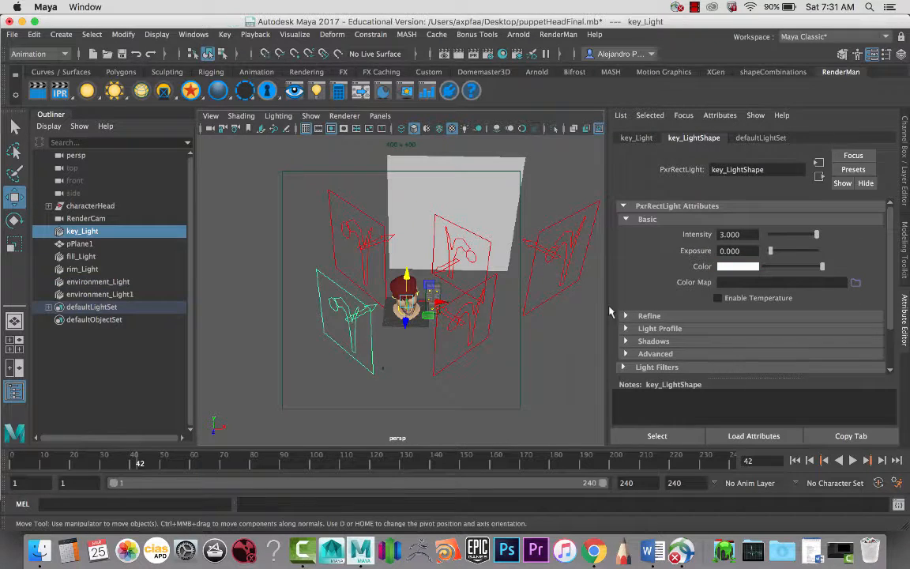
{"action": "left_click", "coordinate": [741, 267]}
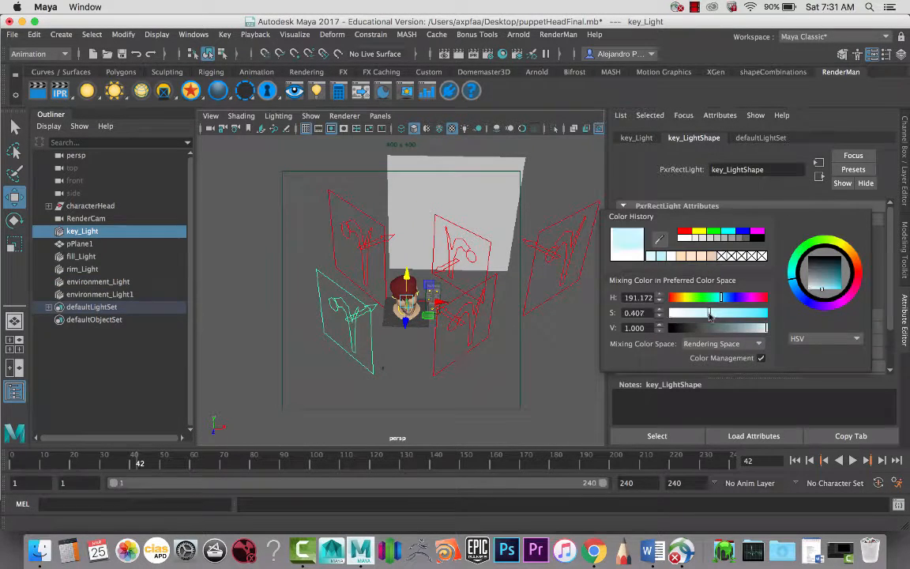
- Render the current frame through RenderCam to check the warm and cool light colours, and close the render window
{"action": "key", "text": "space"}
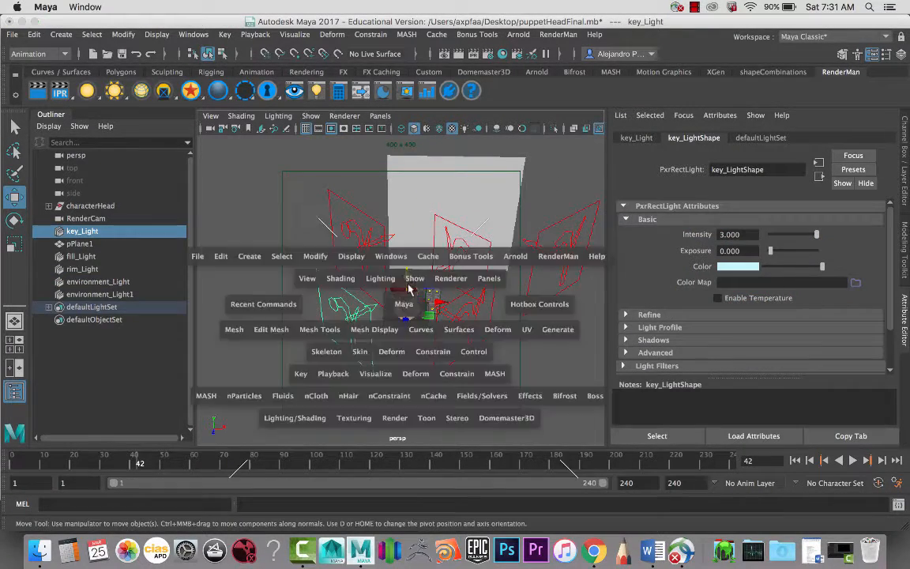
{"action": "key", "text": "space"}
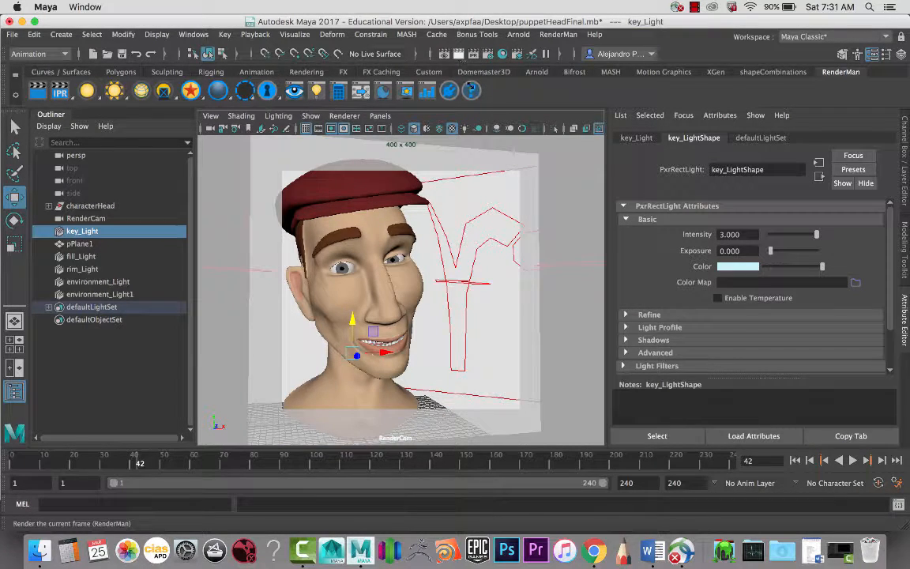
{"action": "left_click", "coordinate": [428, 92]}
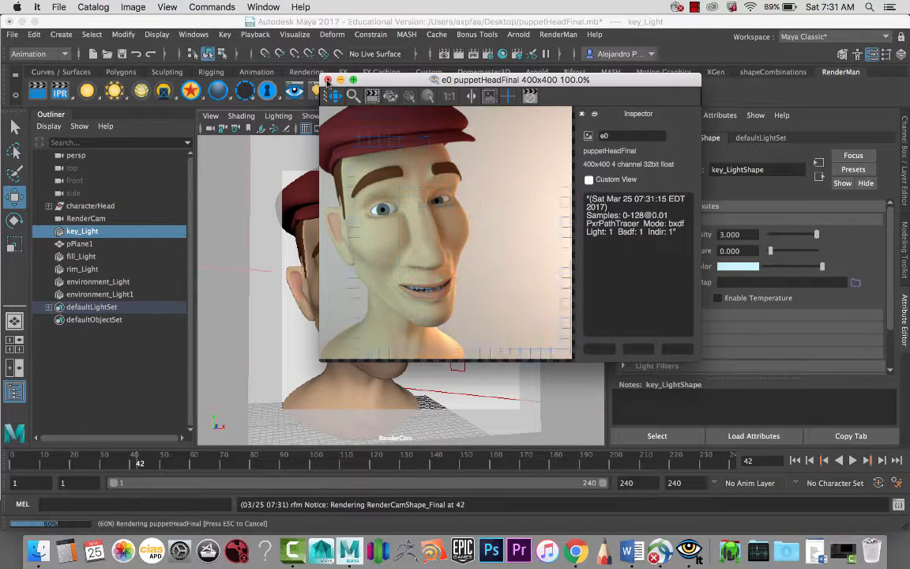
{"action": "left_click", "coordinate": [327, 81]}
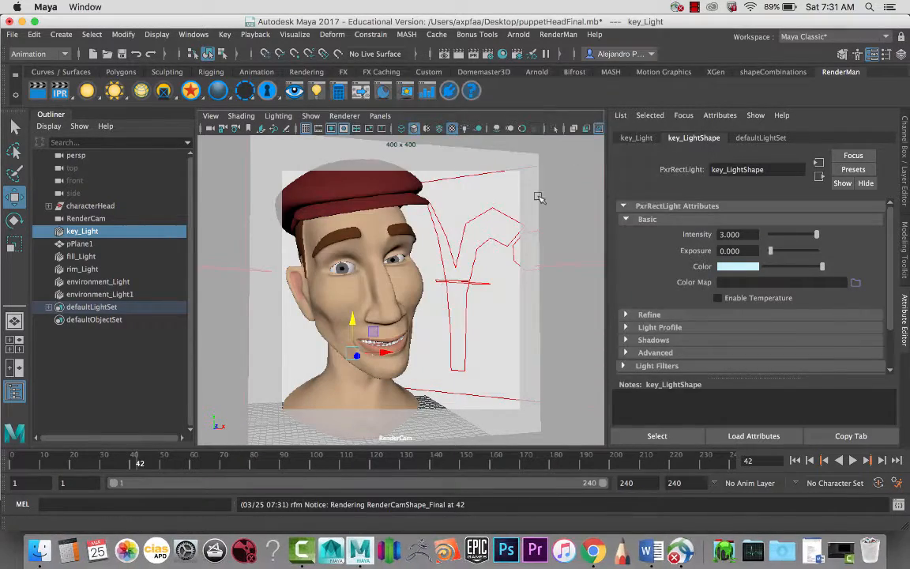
- Set the environment_Light1 colour to the recently used pale cyan with hue 191.172 and saturation 0.469
{"action": "key", "text": "space"}
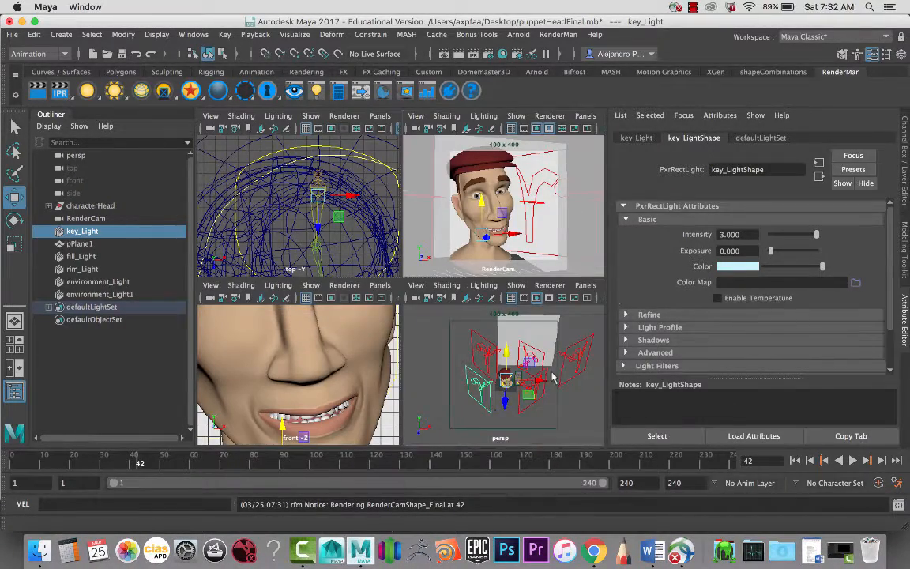
{"action": "key", "text": "space"}
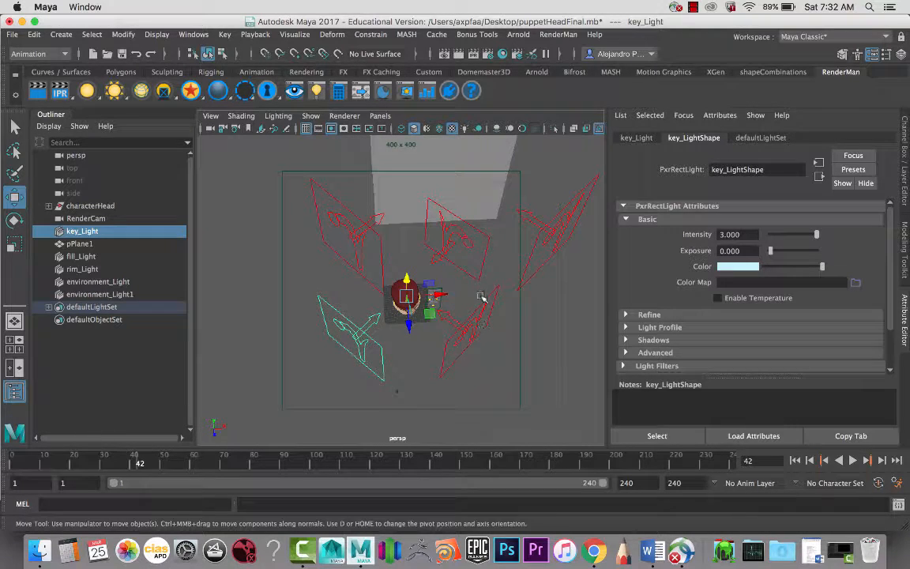
{"action": "left_click", "coordinate": [491, 314]}
{"action": "left_click", "coordinate": [473, 244], "text": "shift"}
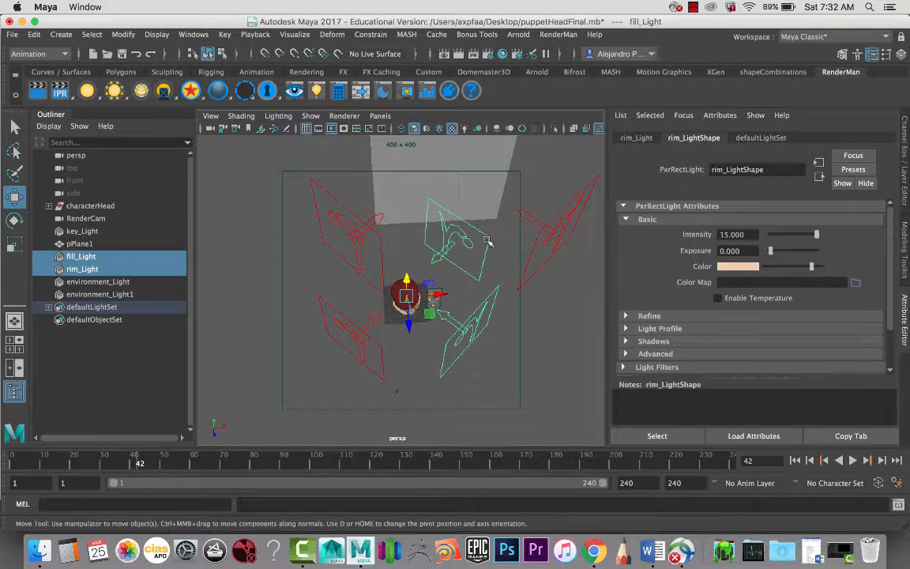
{"action": "left_click", "coordinate": [572, 219], "text": "shift"}
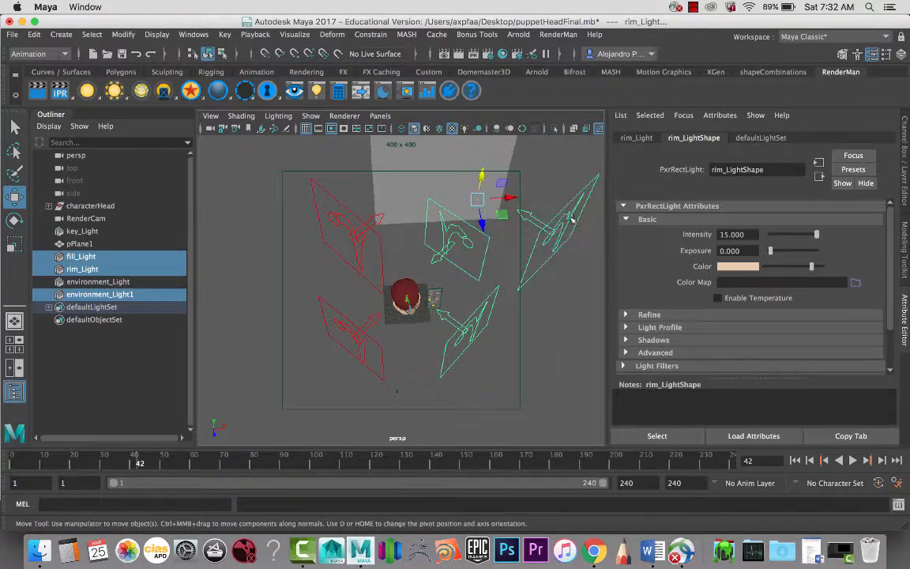
{"action": "left_click", "coordinate": [743, 269]}
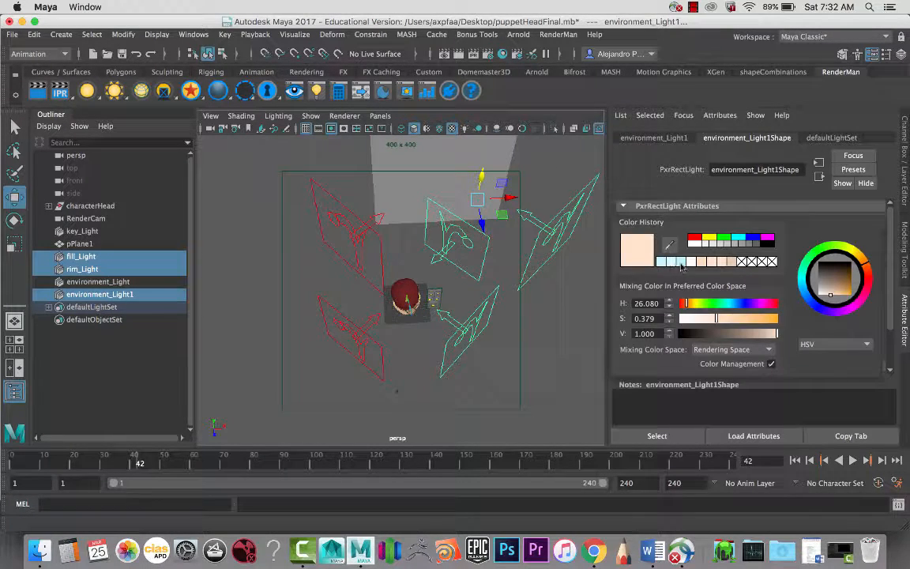
{"action": "left_click", "coordinate": [564, 242]}
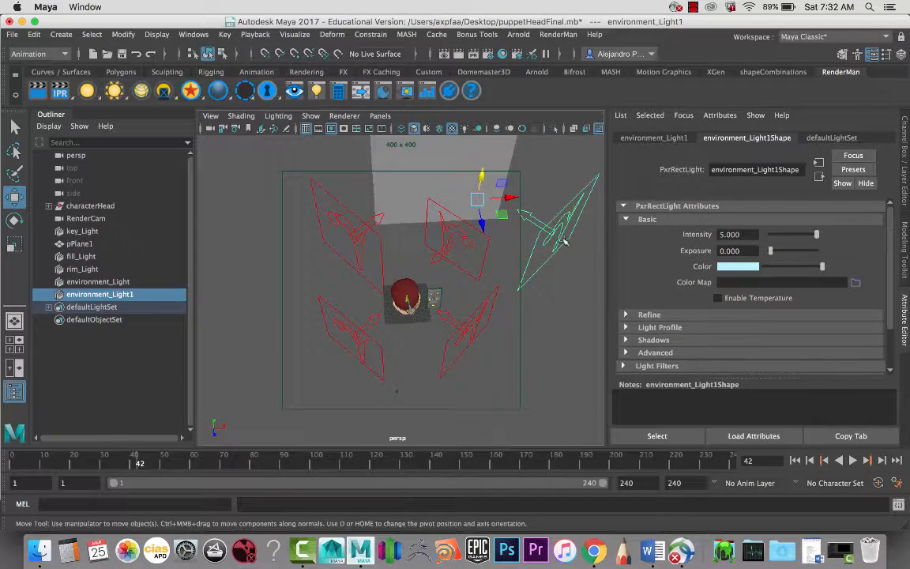
- Set the rim_Light colour to pale cyan with hue 191.172 and saturation 0.469, and make fill_Light a recent pale cyan too
{"action": "left_click", "coordinate": [473, 229]}
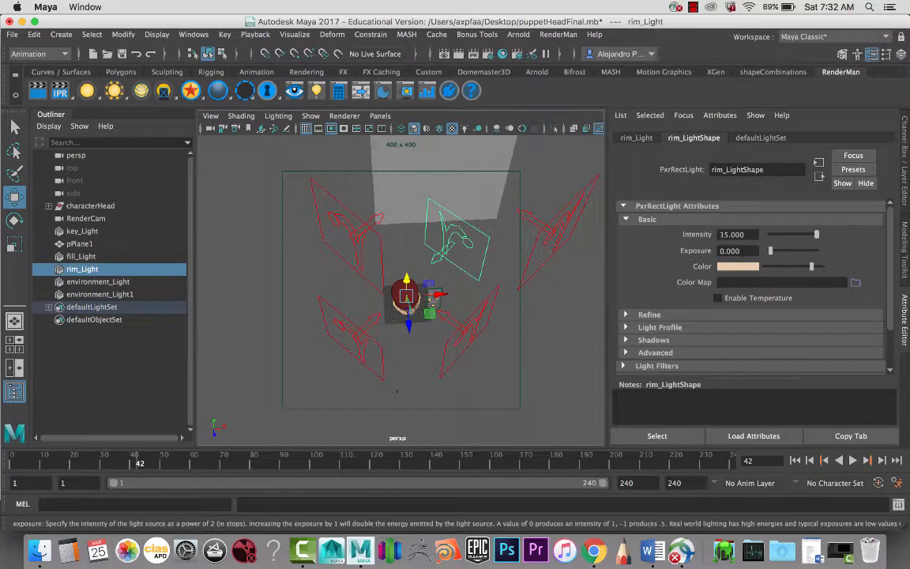
{"action": "left_click", "coordinate": [740, 267]}
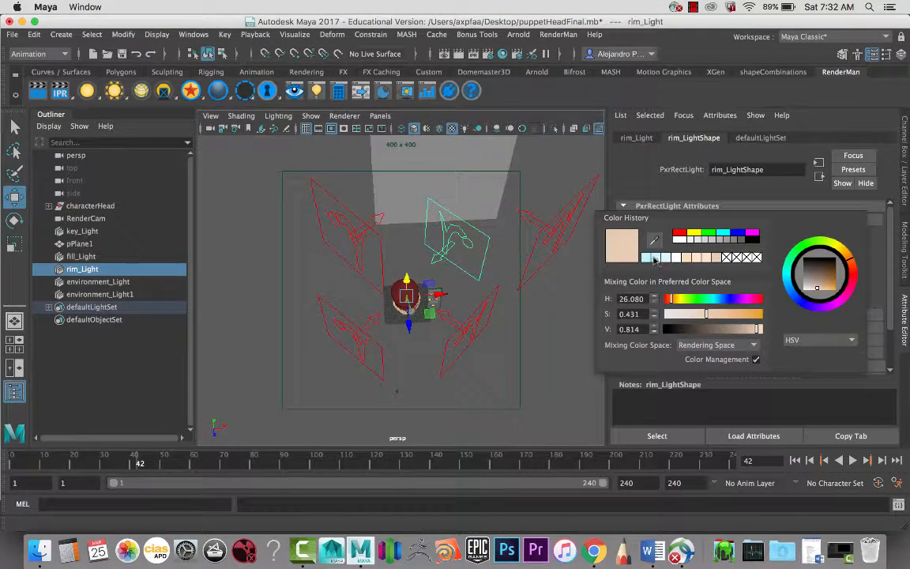
{"action": "left_click", "coordinate": [491, 300]}
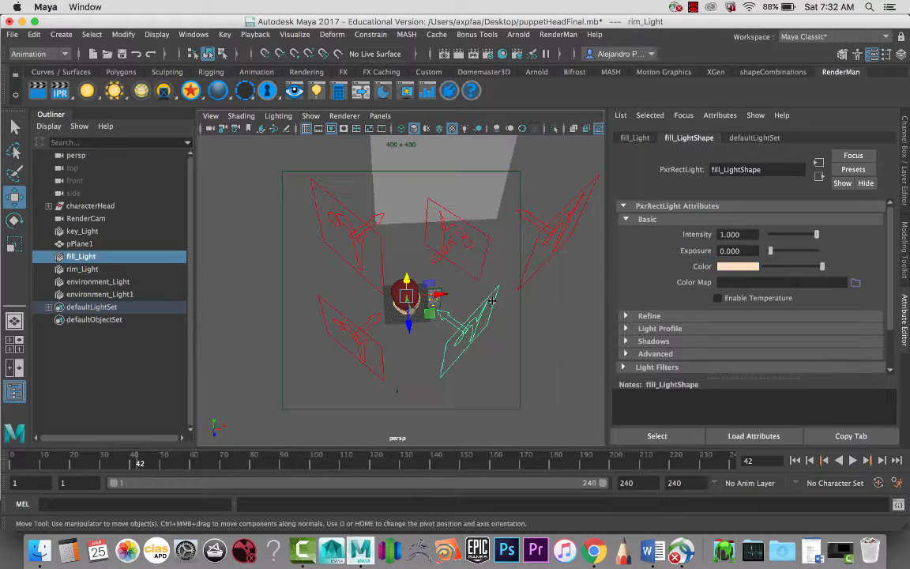
{"action": "left_click", "coordinate": [727, 267]}
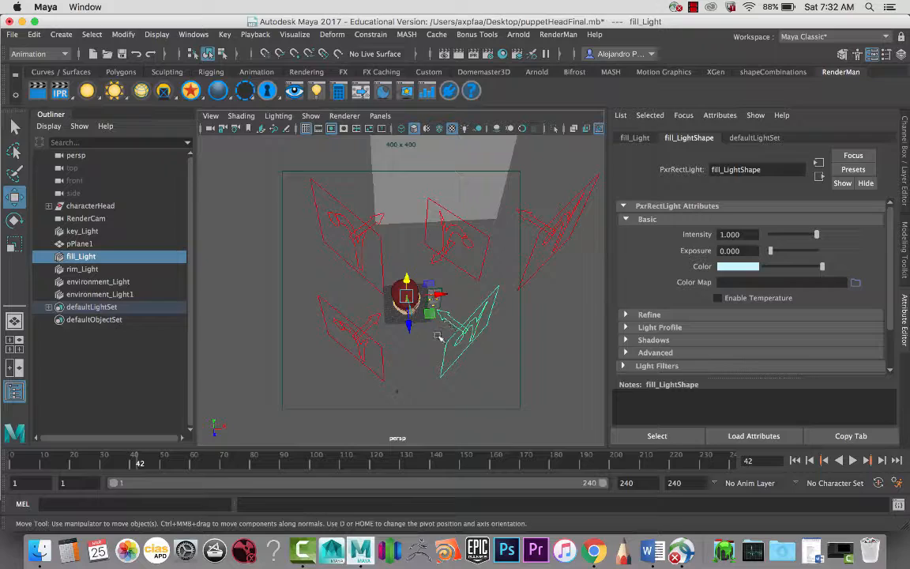
- Render the current frame through RenderCam to examine the all-cool lighting on the face, and close the render window without saving
{"action": "key", "text": "space"}
{"action": "key", "text": "space"}
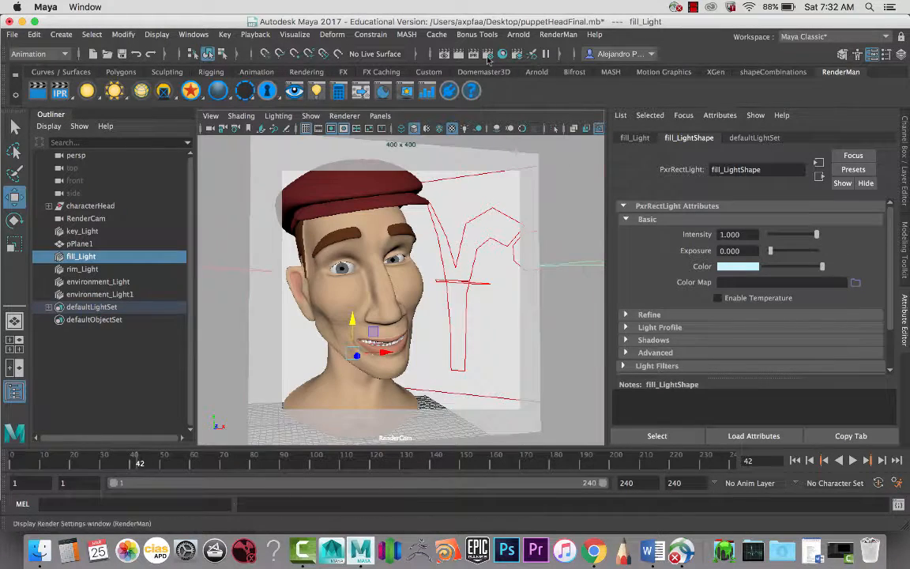
{"action": "left_click", "coordinate": [450, 89]}
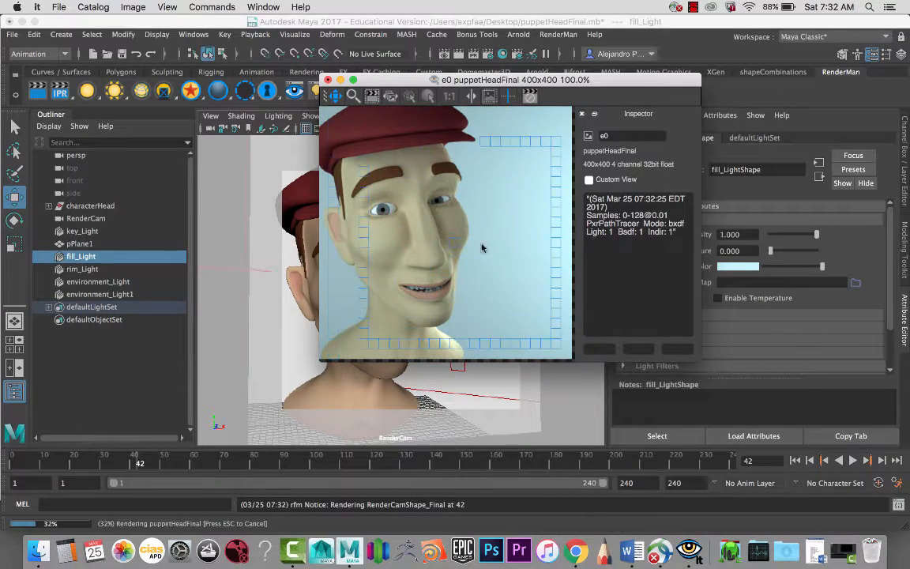
{"action": "scroll", "coordinate": [422, 225], "scroll_direction": "up", "scroll_amount": 3}
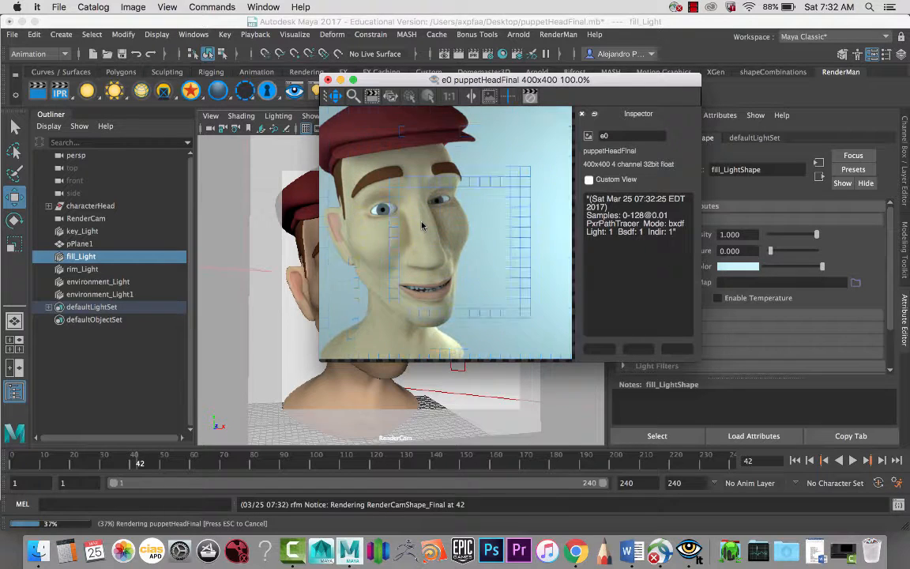
{"action": "scroll", "coordinate": [422, 226], "scroll_direction": "up", "scroll_amount": 2}
{"action": "scroll", "coordinate": [424, 224], "scroll_direction": "down", "scroll_amount": 5}
{"action": "scroll", "coordinate": [424, 224], "scroll_direction": "up", "scroll_amount": 1}
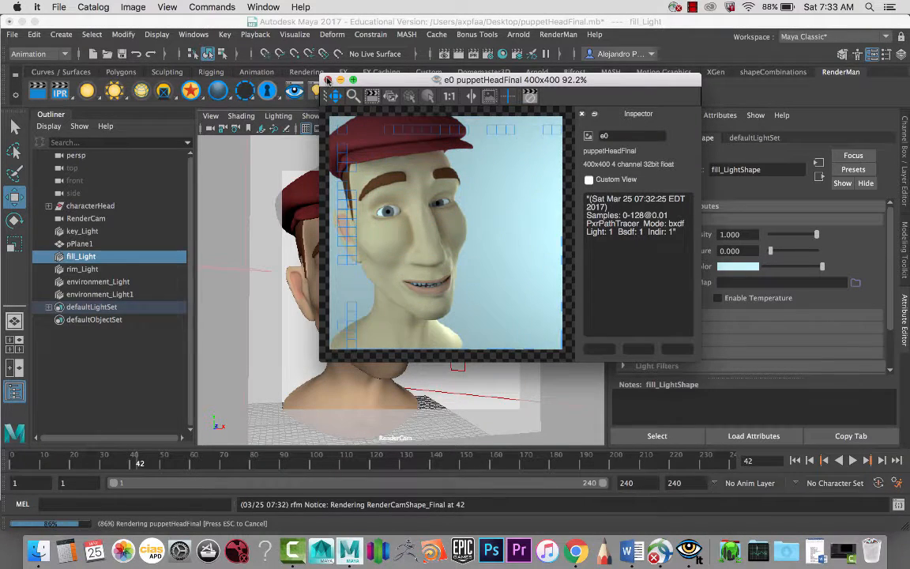
{"action": "left_click", "coordinate": [327, 80]}
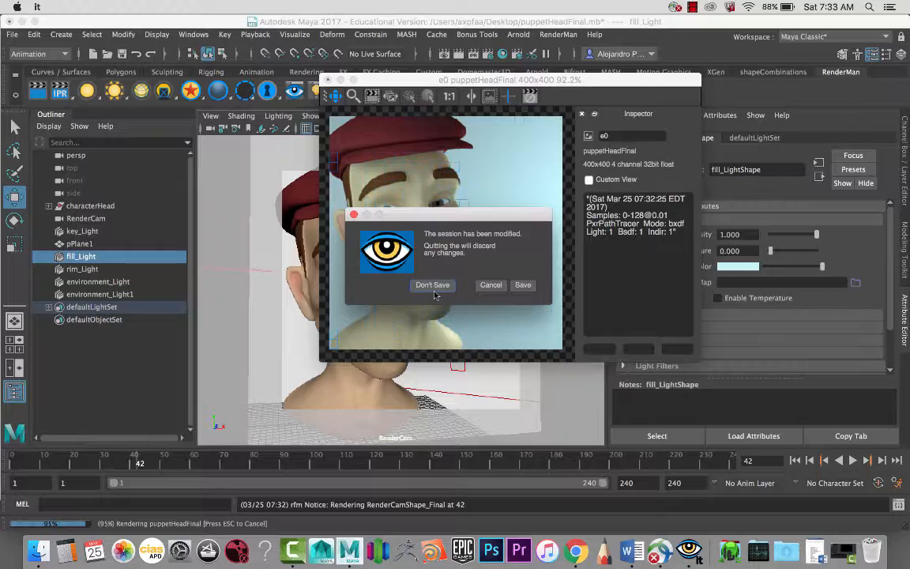
{"action": "left_click", "coordinate": [433, 285]}
- Set the rim_Light colour to pure red from the preset swatches
{"action": "key", "text": "space"}
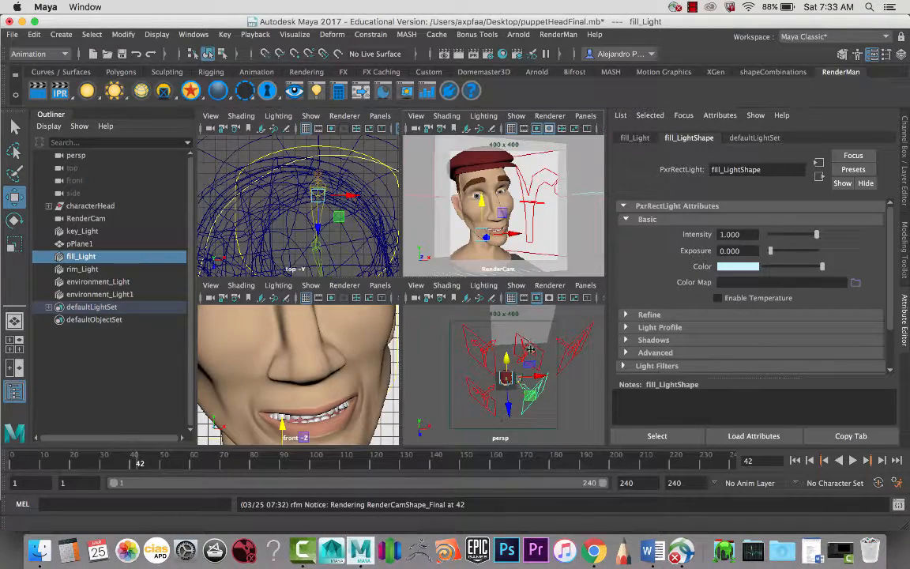
{"action": "key", "text": "space"}
{"action": "left_click", "coordinate": [484, 246]}
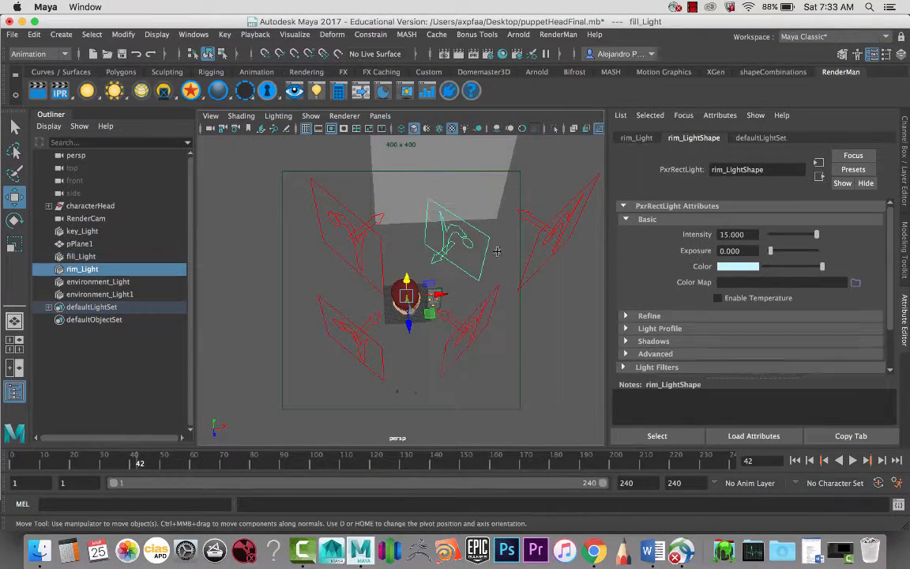
{"action": "left_click", "coordinate": [738, 266]}
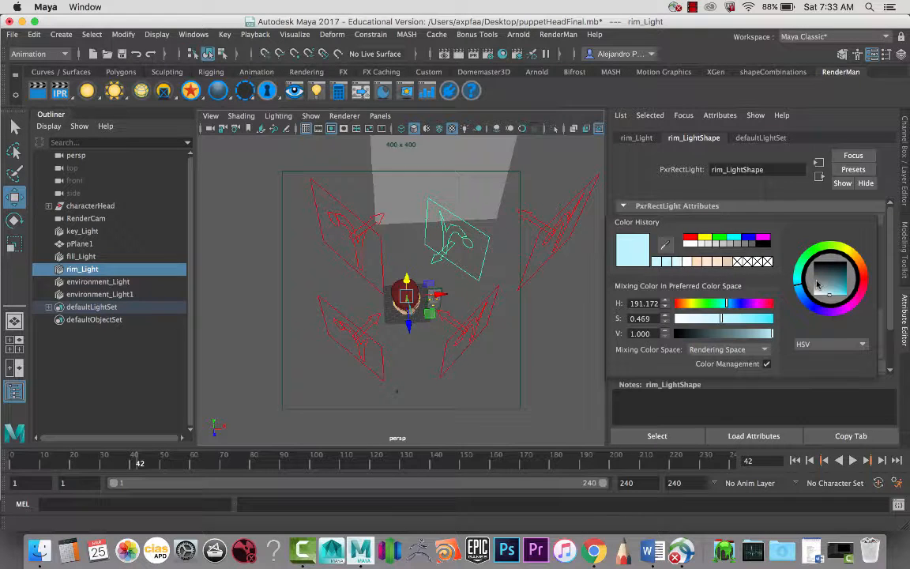
{"action": "left_click", "coordinate": [866, 277]}
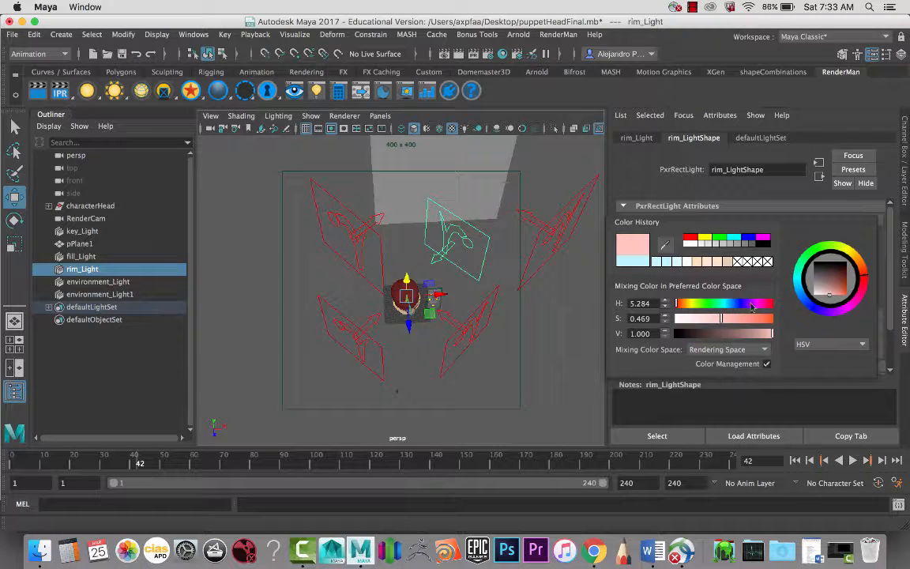
{"action": "left_click_drag", "start_coordinate": [758, 318], "coordinate": [774, 322]}
{"action": "left_click", "coordinate": [689, 239]}
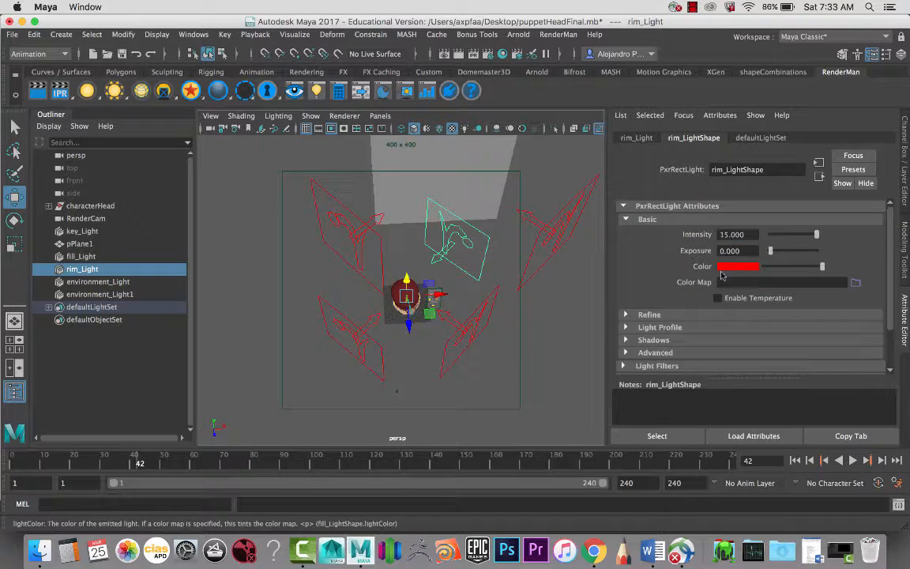
- Set the environment_Light1 and fill_Light colours to the same pure red from the colour history
{"action": "left_click", "coordinate": [514, 186]}
{"action": "left_click", "coordinate": [726, 266]}
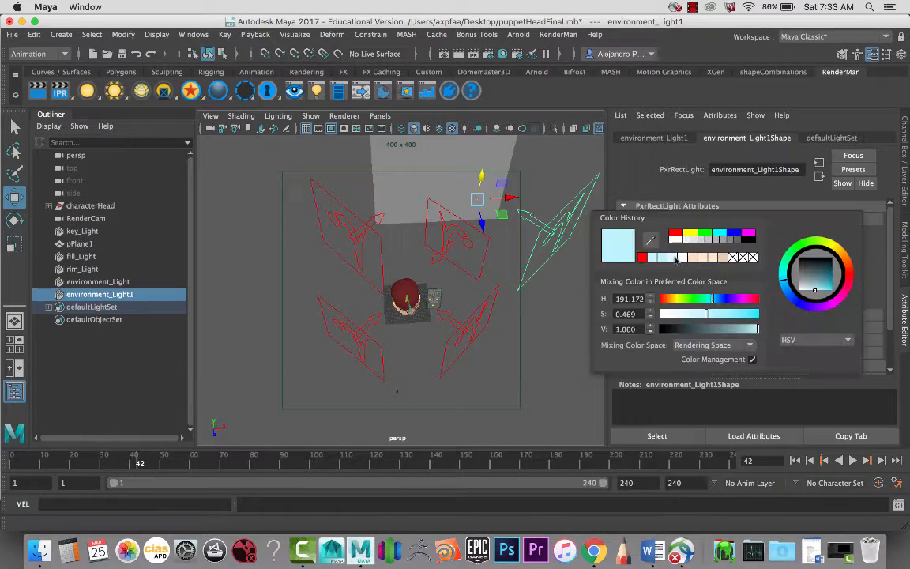
{"action": "left_click", "coordinate": [646, 263]}
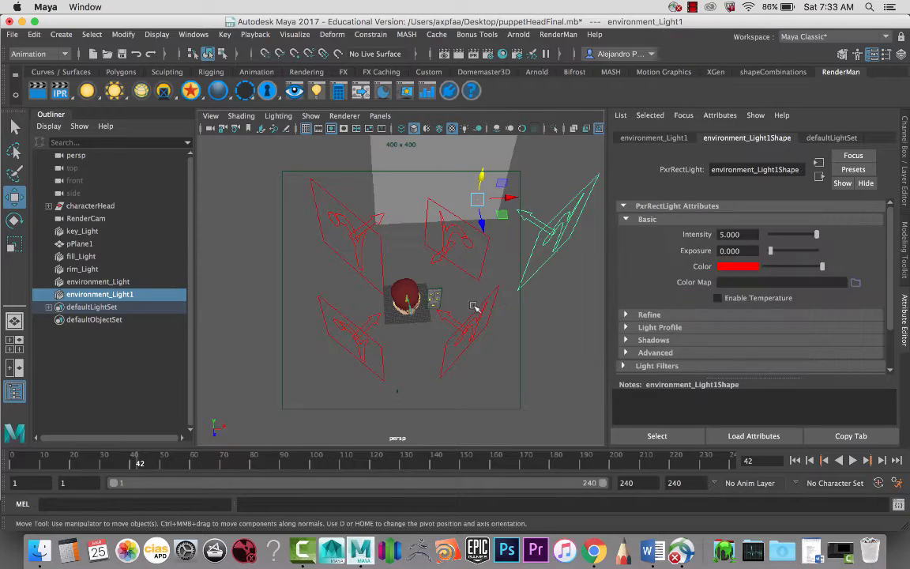
{"action": "left_click", "coordinate": [436, 280]}
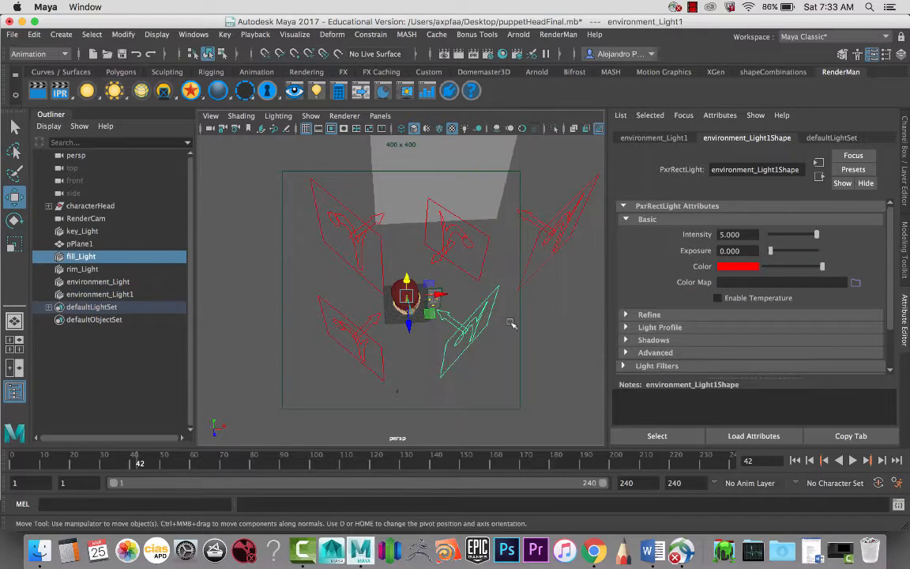
{"action": "left_click", "coordinate": [719, 267]}
{"action": "left_click", "coordinate": [636, 256]}
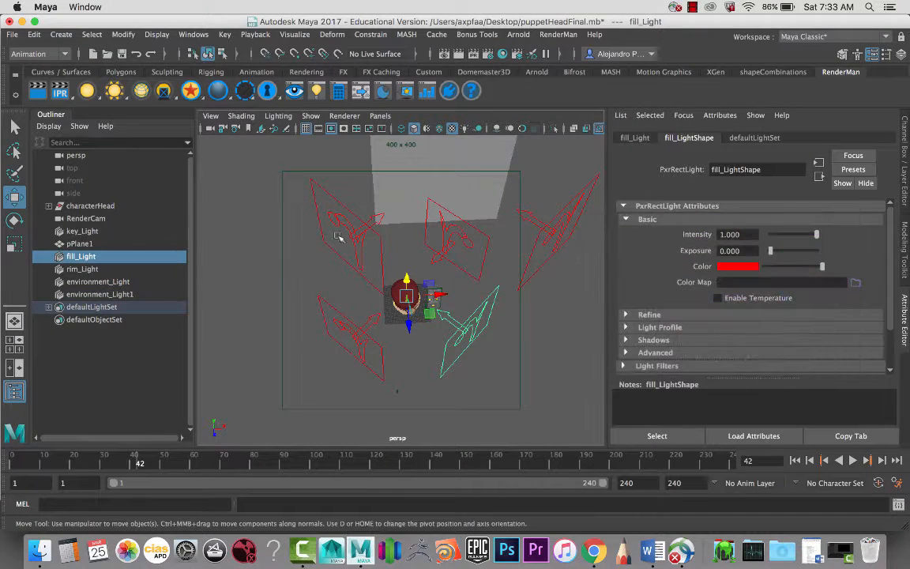
- Set the environment_Light and key_Light colours to pure blue with hue 240, saturation 1 and value 1
{"action": "left_click", "coordinate": [312, 193]}
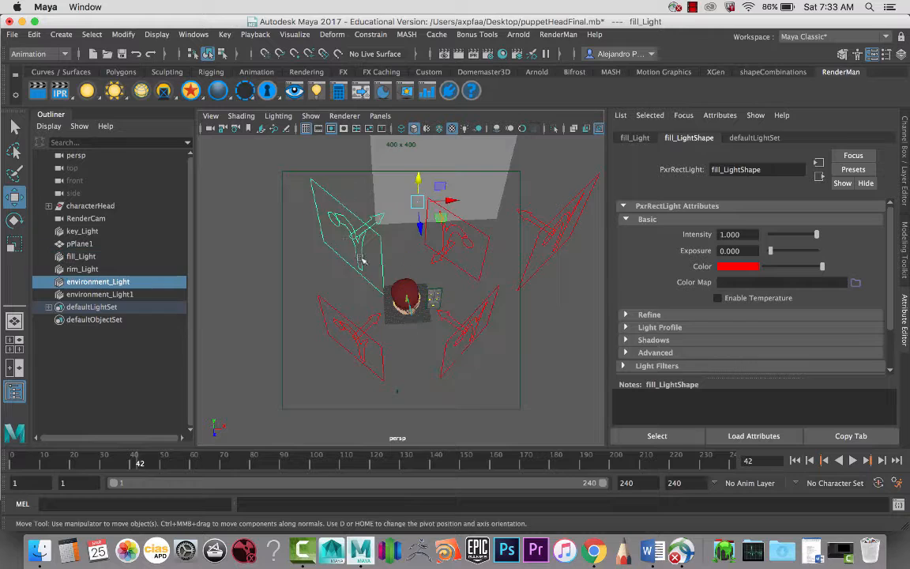
{"action": "left_click", "coordinate": [745, 267]}
{"action": "left_click", "coordinate": [755, 231]}
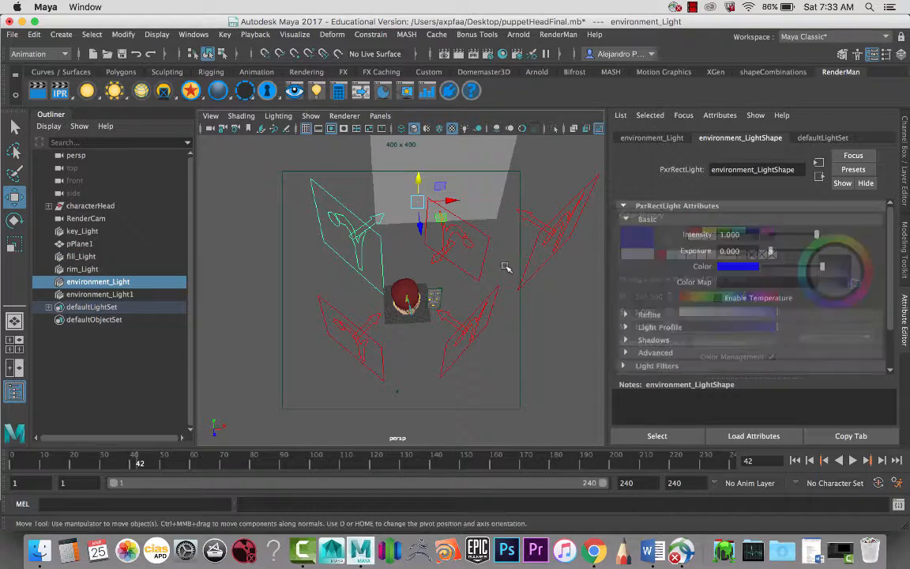
{"action": "left_click", "coordinate": [345, 332]}
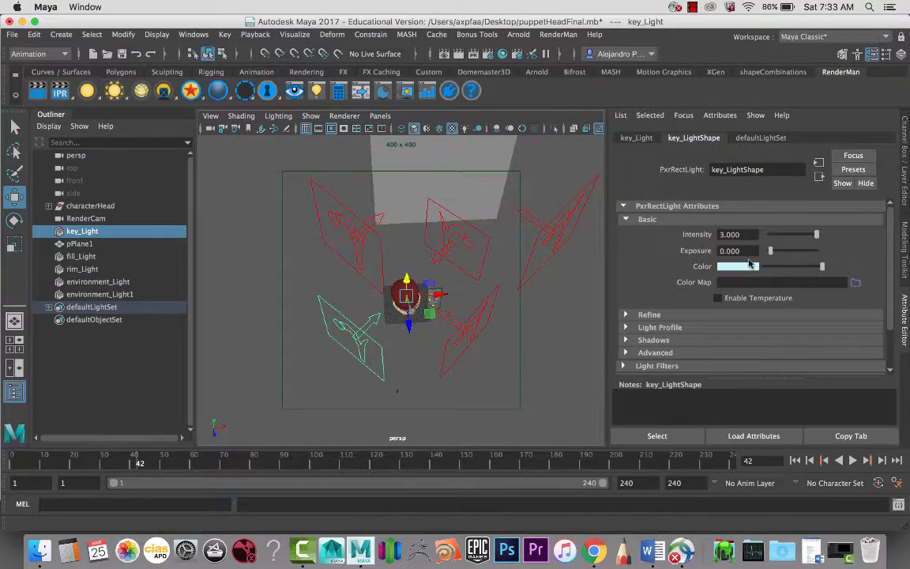
{"action": "left_click", "coordinate": [742, 267]}
{"action": "left_click", "coordinate": [746, 235]}
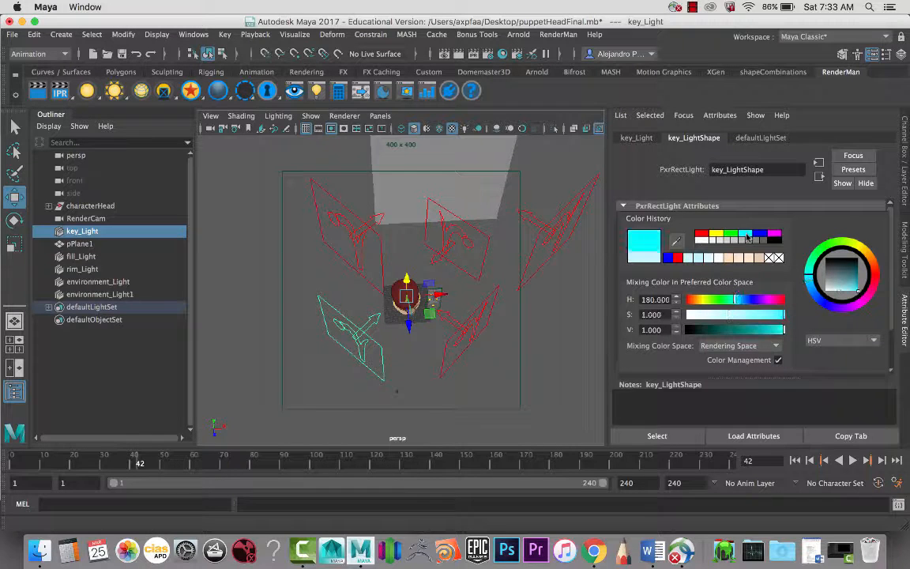
{"action": "left_click", "coordinate": [756, 235]}
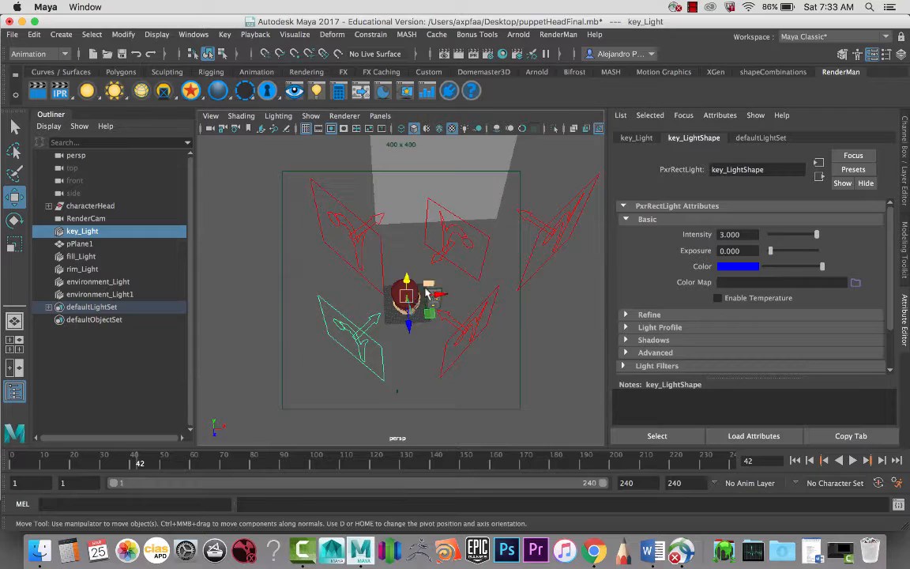
- Render the current frame through RenderCam to check the red and blue lighting, and close the render window without saving
{"action": "key", "text": "space"}
{"action": "key", "text": "space"}
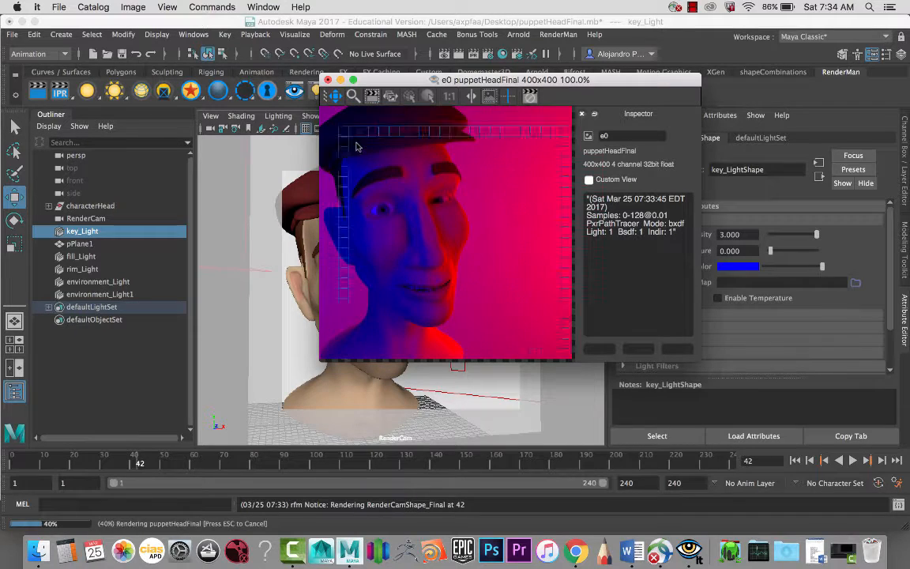
{"action": "left_click", "coordinate": [328, 79]}
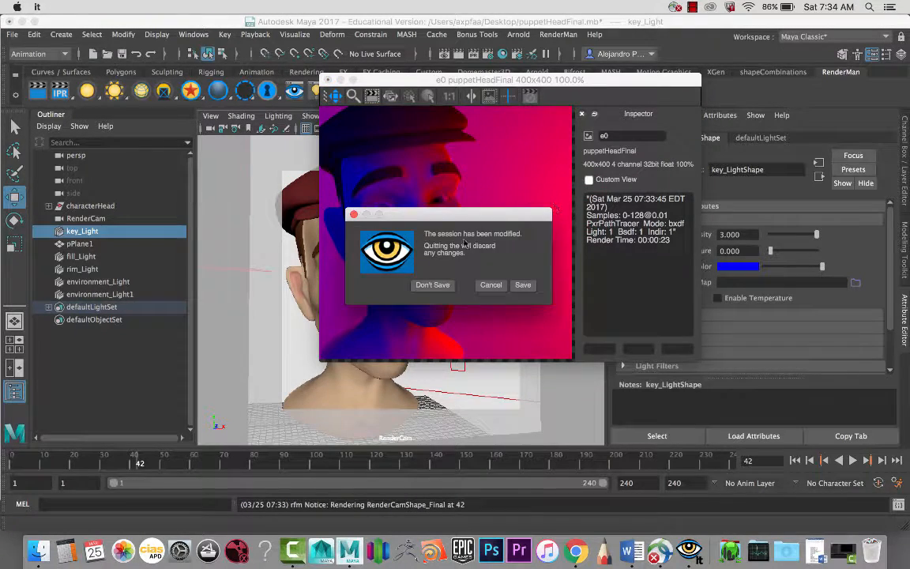
{"action": "left_click", "coordinate": [438, 284]}
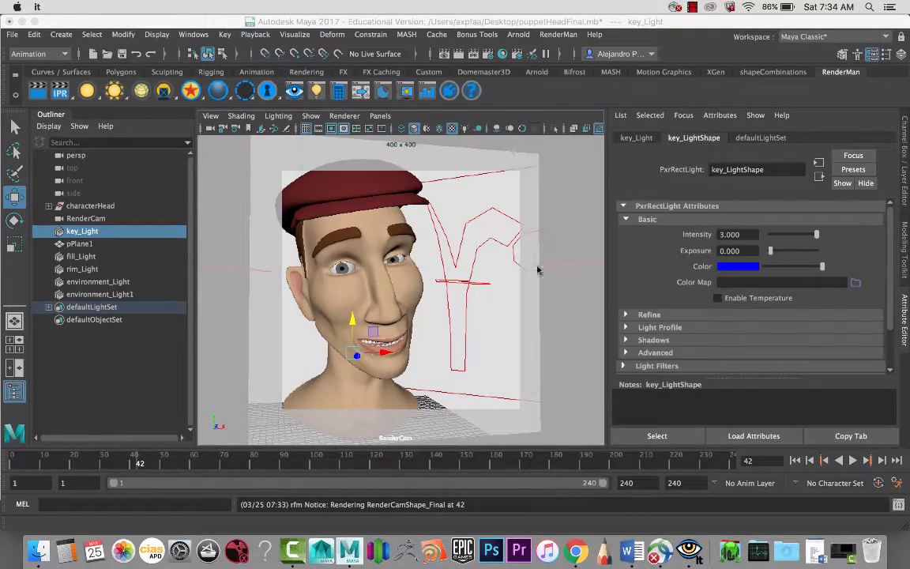
- Reduce the key_Light colour's saturation to a pale blue-violet, and apply the same colour to environment_Light
{"action": "left_click", "coordinate": [739, 266]}
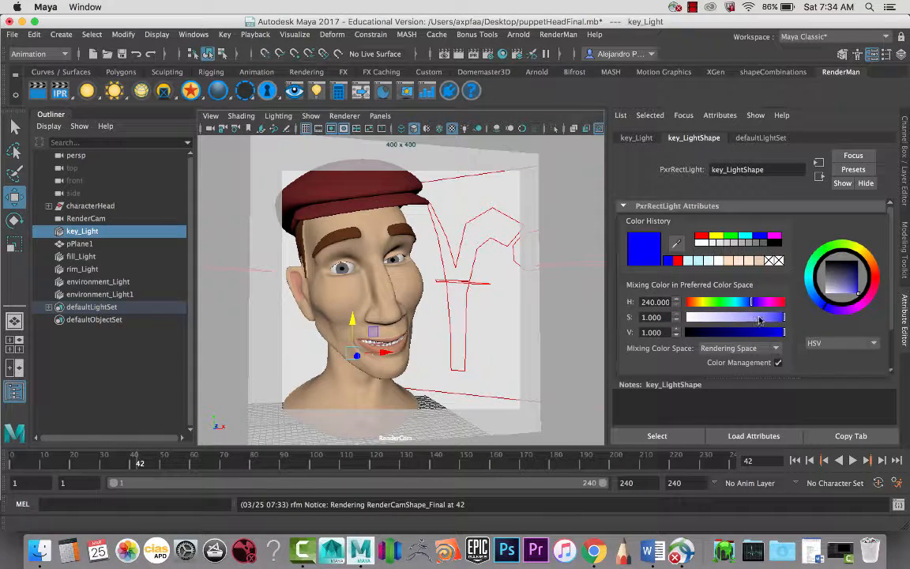
{"action": "left_click", "coordinate": [759, 318]}
{"action": "key", "text": "space"}
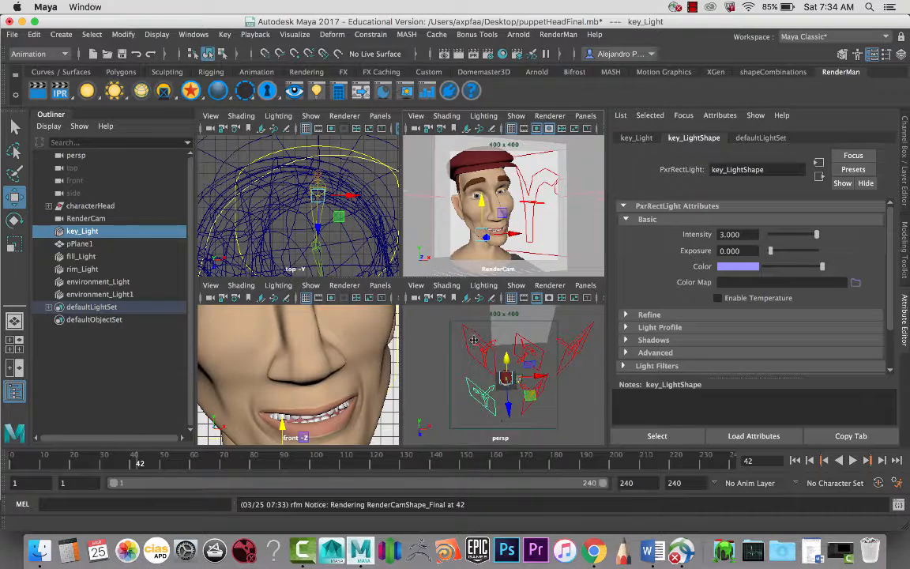
{"action": "left_click", "coordinate": [474, 340]}
{"action": "left_click", "coordinate": [752, 268]}
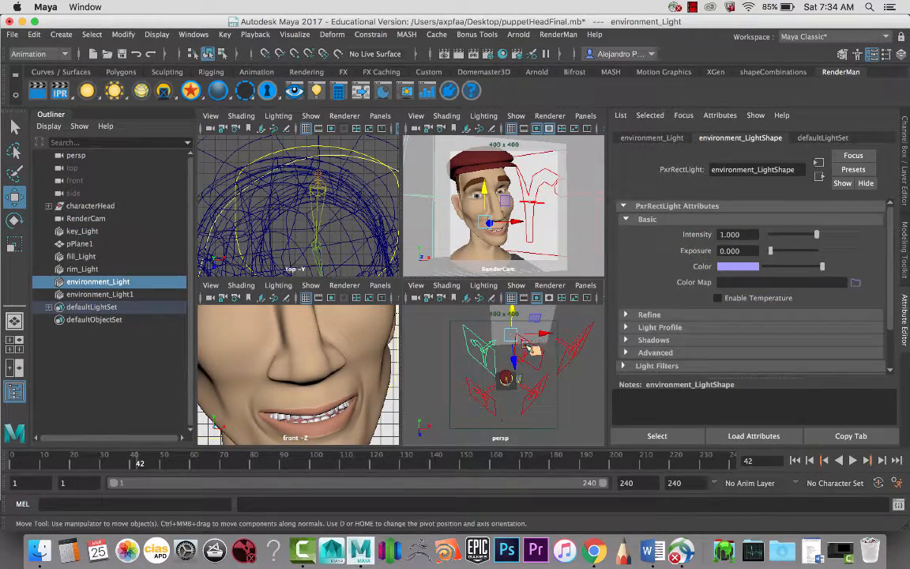
- Reduce the rim_Light colour's saturation to 0.71 and soften the fill_Light colour from pure red to pale pink
{"action": "left_click", "coordinate": [525, 345]}
{"action": "left_click", "coordinate": [740, 267]}
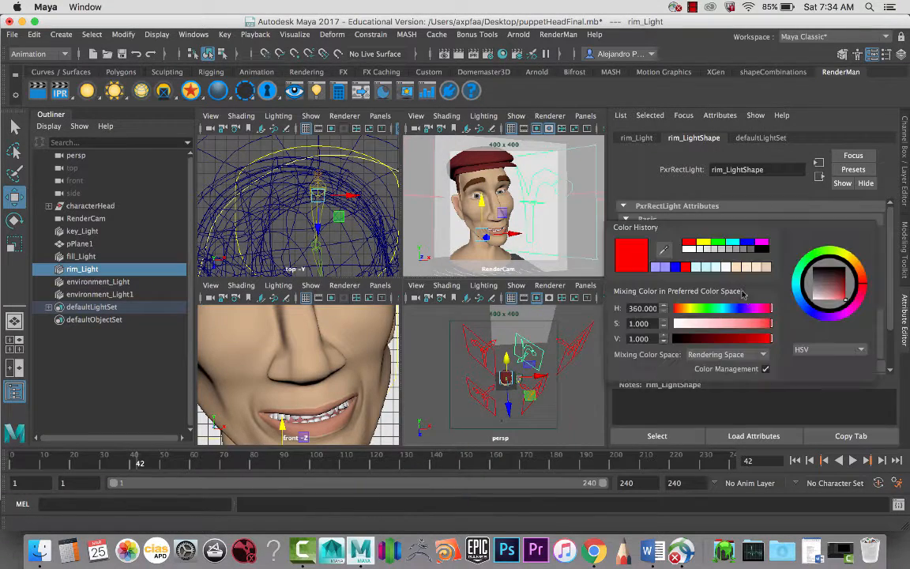
{"action": "left_click", "coordinate": [740, 326]}
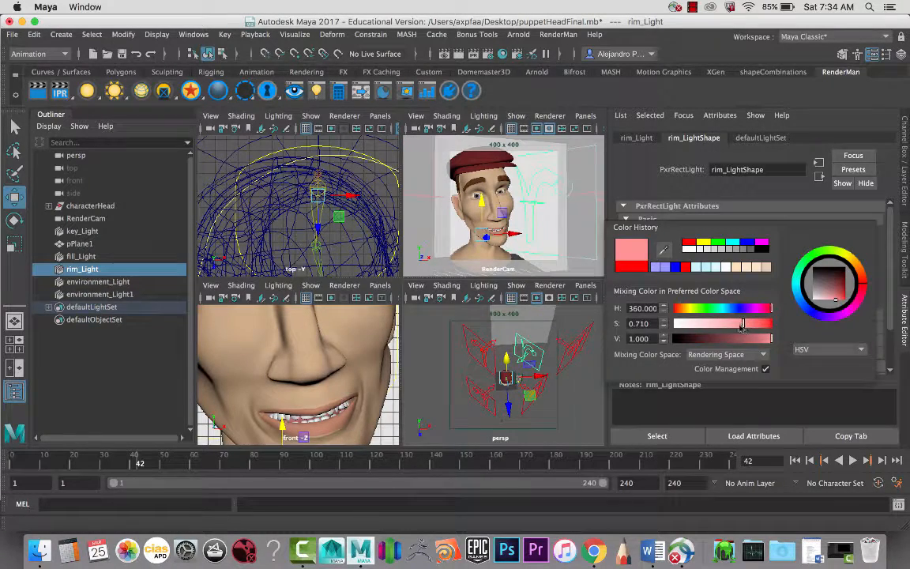
{"action": "left_click", "coordinate": [536, 390]}
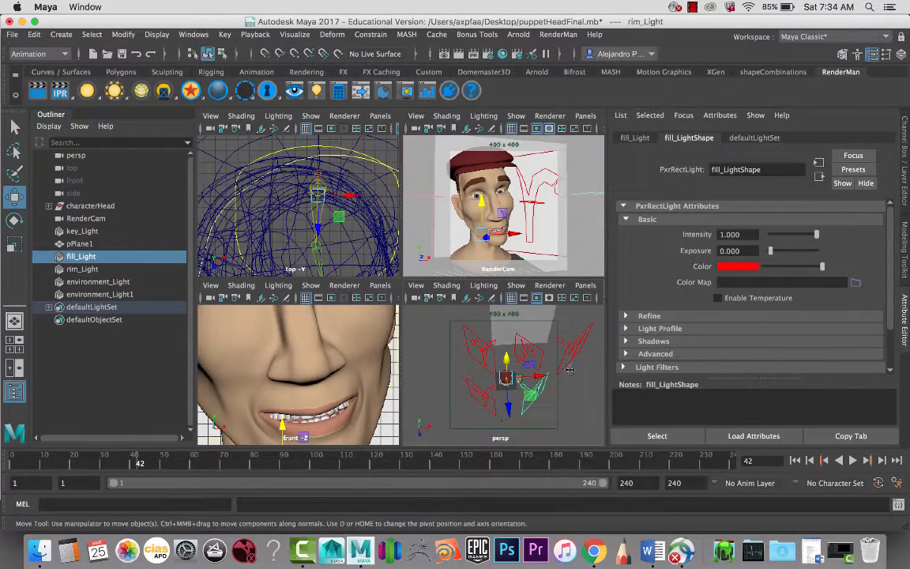
{"action": "left_click", "coordinate": [736, 267]}
{"action": "left_click", "coordinate": [740, 324]}
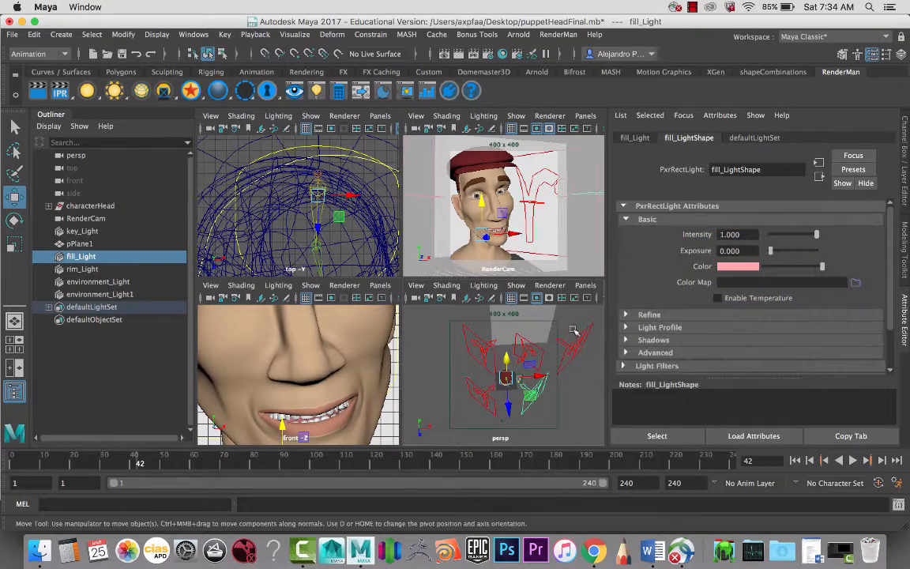
- Reduce the saturation of the environment_Light1 colour to 0.524 for a pale pink
{"action": "left_click", "coordinate": [594, 346]}
{"action": "left_click", "coordinate": [736, 267]}
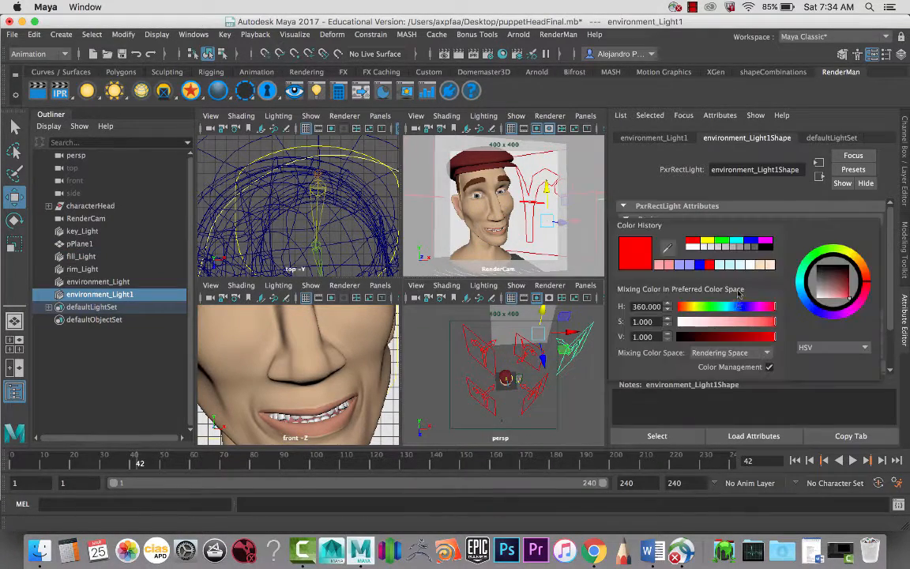
{"action": "left_click", "coordinate": [728, 322]}
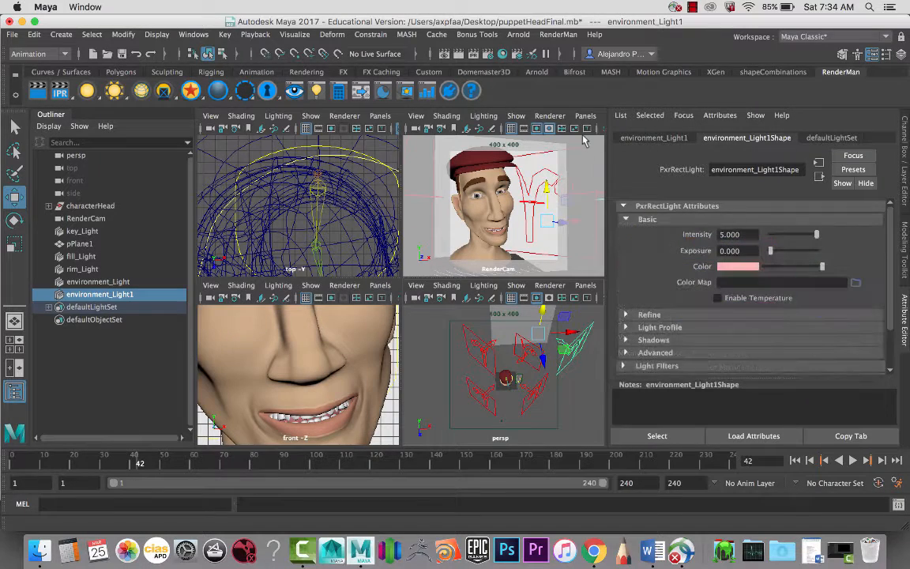
- Render the current frame through RenderCam to check the pale pink and blue-violet lighting, and close the render window without saving
{"action": "key", "text": "space"}
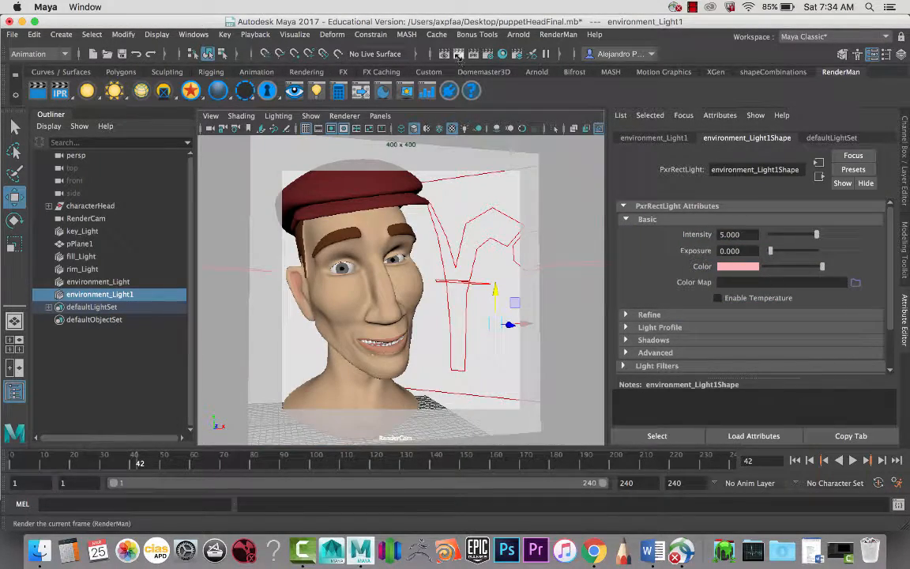
{"action": "left_click", "coordinate": [460, 58]}
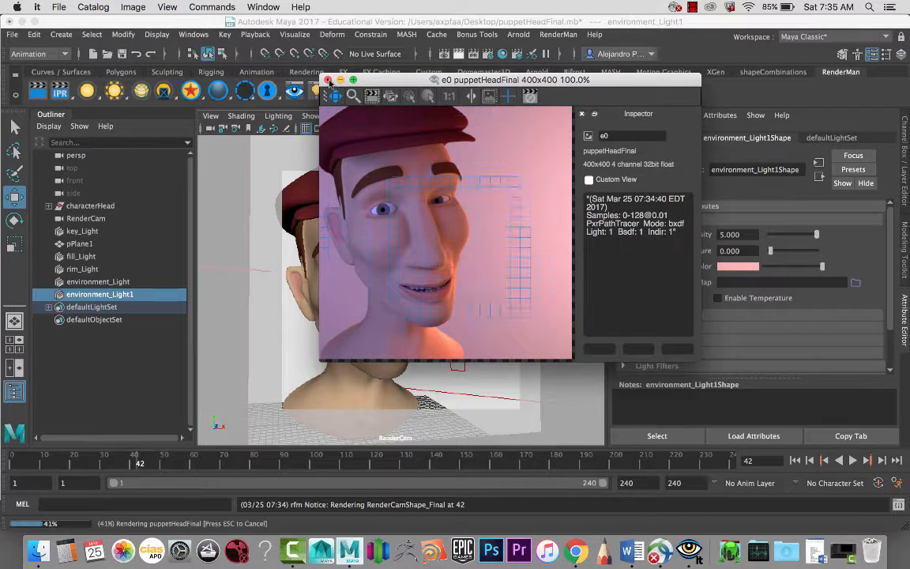
{"action": "left_click", "coordinate": [328, 79]}
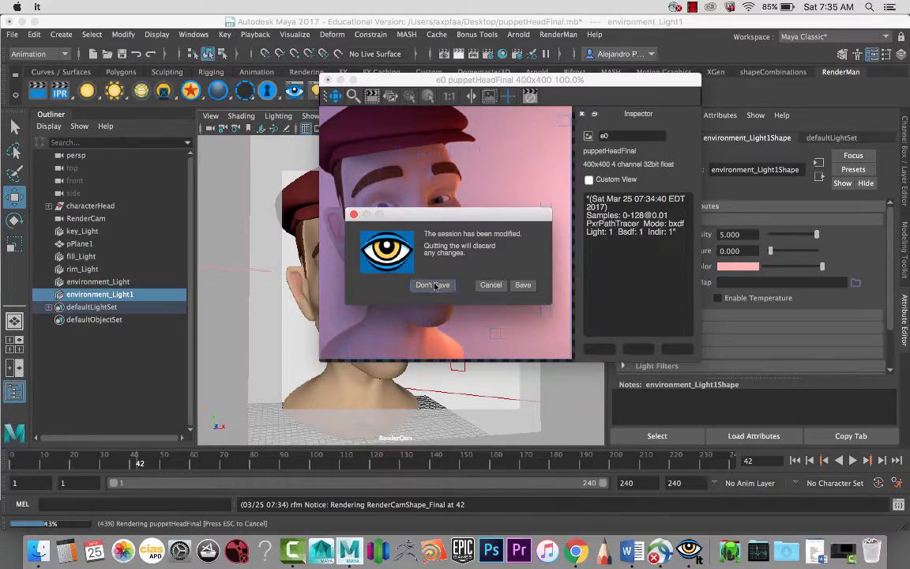
{"action": "left_click", "coordinate": [433, 285]}
- Set the environment_Light1 colour to a pale green with hue 120, saturation 0.434 and value 1
{"action": "key", "text": "space"}
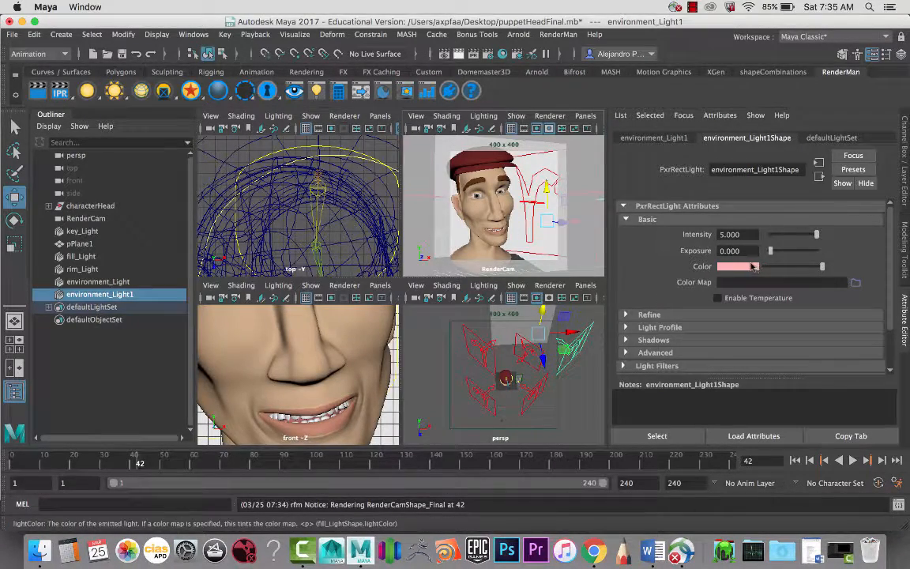
{"action": "left_click", "coordinate": [737, 266]}
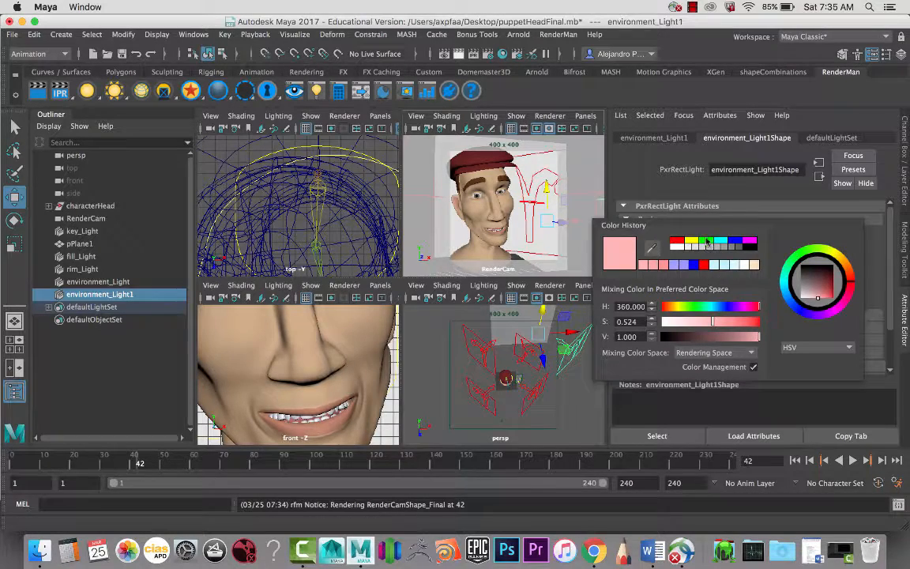
{"action": "left_click", "coordinate": [708, 241]}
{"action": "left_click_drag", "start_coordinate": [700, 323], "coordinate": [705, 323]}
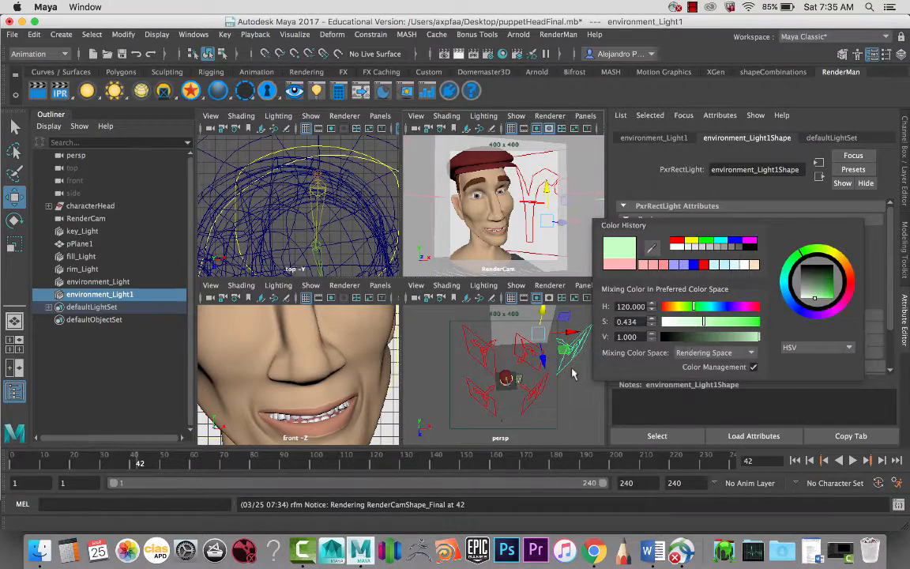
- Apply the same pale green from the colour history to fill_Light and rim_Light
{"action": "left_click", "coordinate": [543, 379]}
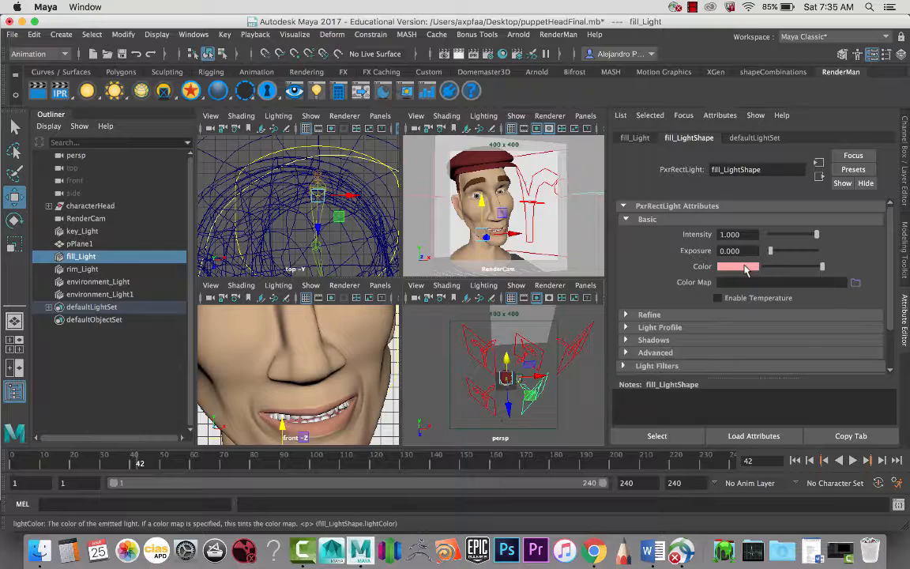
{"action": "left_click", "coordinate": [745, 269]}
{"action": "left_click", "coordinate": [663, 257]}
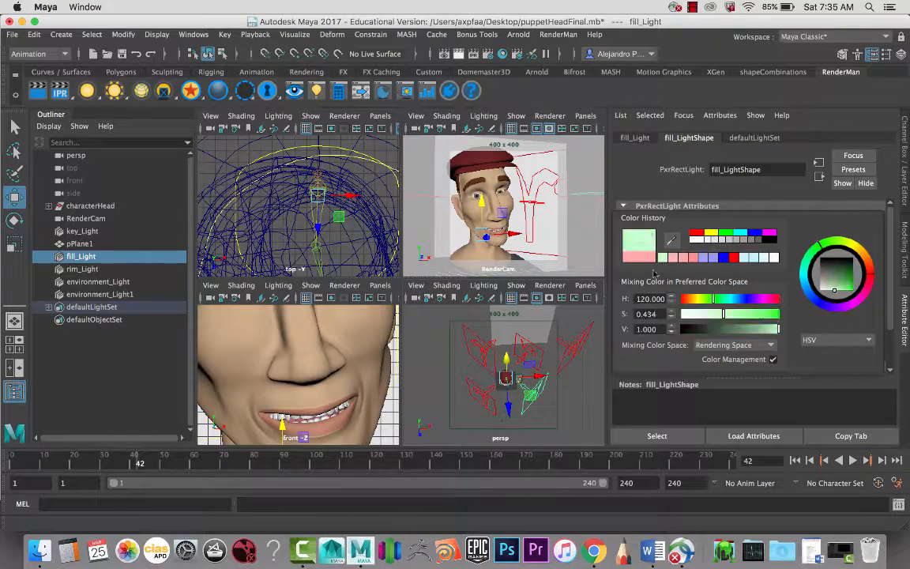
{"action": "left_click", "coordinate": [82, 268]}
{"action": "left_click", "coordinate": [726, 270]}
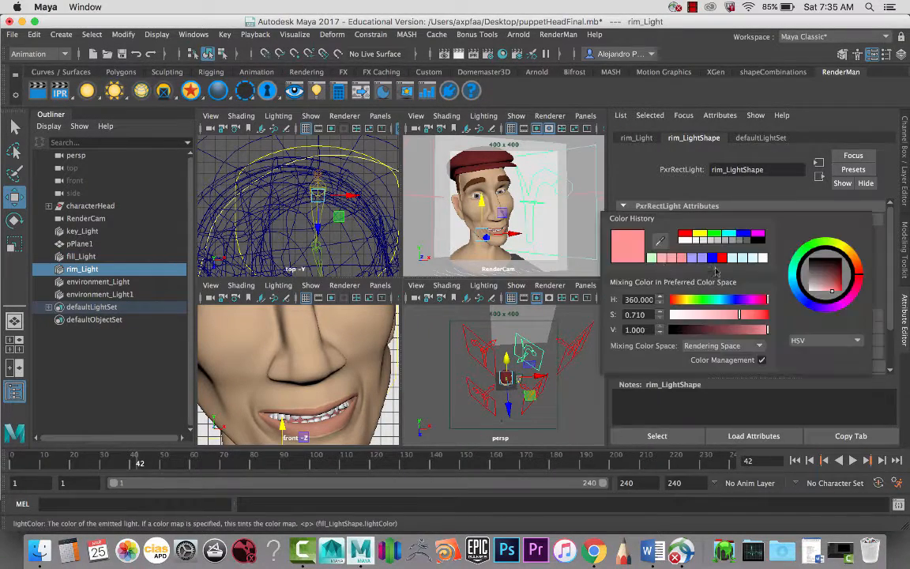
{"action": "left_click", "coordinate": [652, 257]}
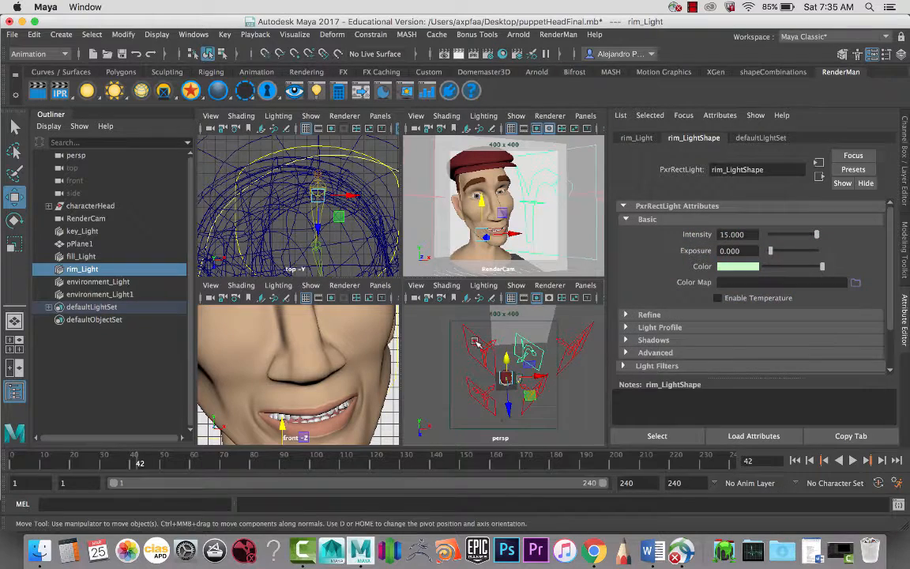
- Set the environment_Light and key_Light colours to the recent pale green from the colour history
{"action": "left_click", "coordinate": [86, 281]}
{"action": "left_click", "coordinate": [728, 267]}
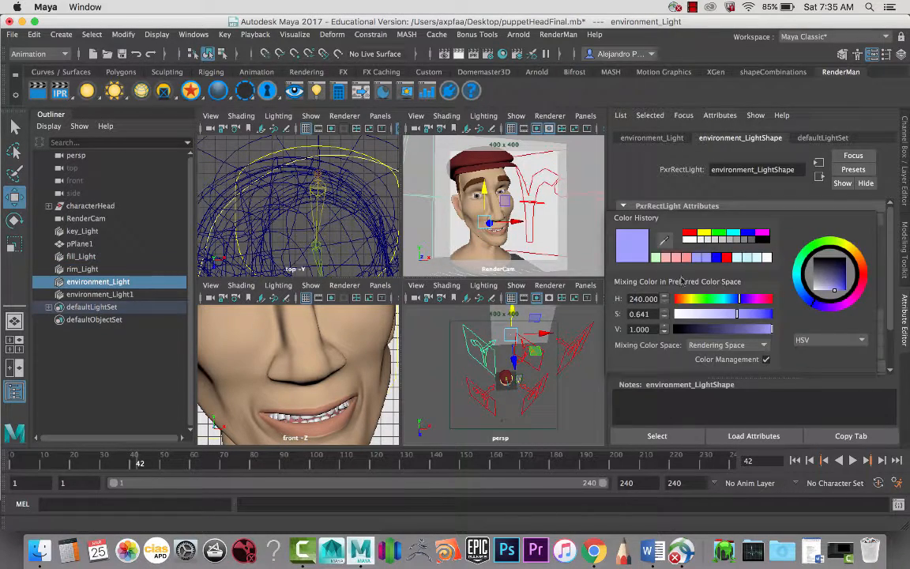
{"action": "left_click", "coordinate": [656, 259]}
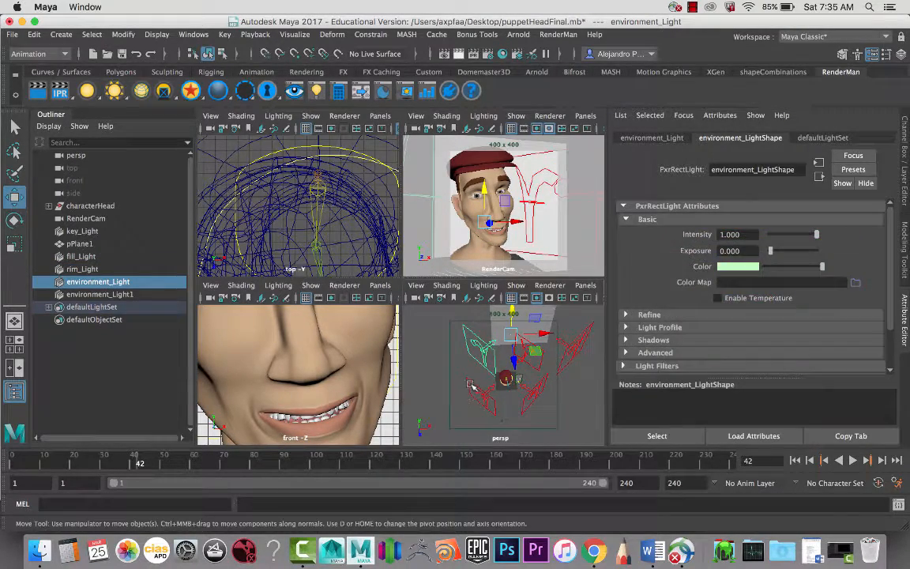
{"action": "left_click", "coordinate": [471, 387]}
{"action": "left_click", "coordinate": [734, 267]}
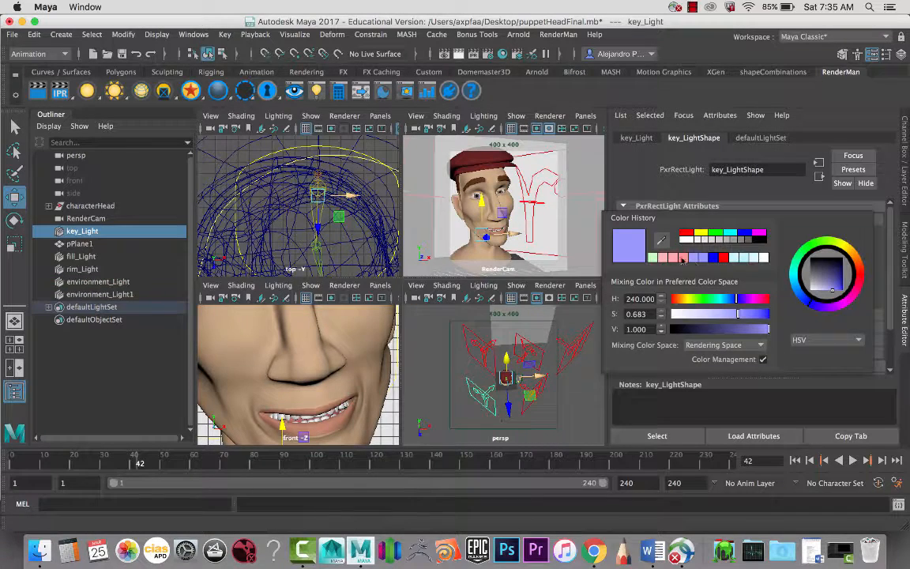
{"action": "left_click", "coordinate": [654, 241]}
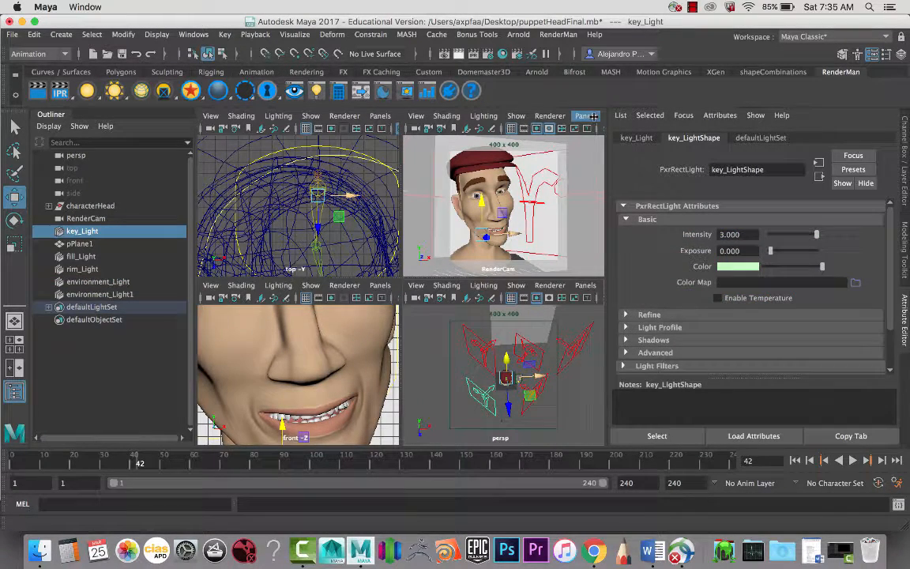
- Deselect the lights, render the current frame through RenderCam to check the all-green lighting, and close the render window without saving
{"action": "left_click", "coordinate": [583, 163]}
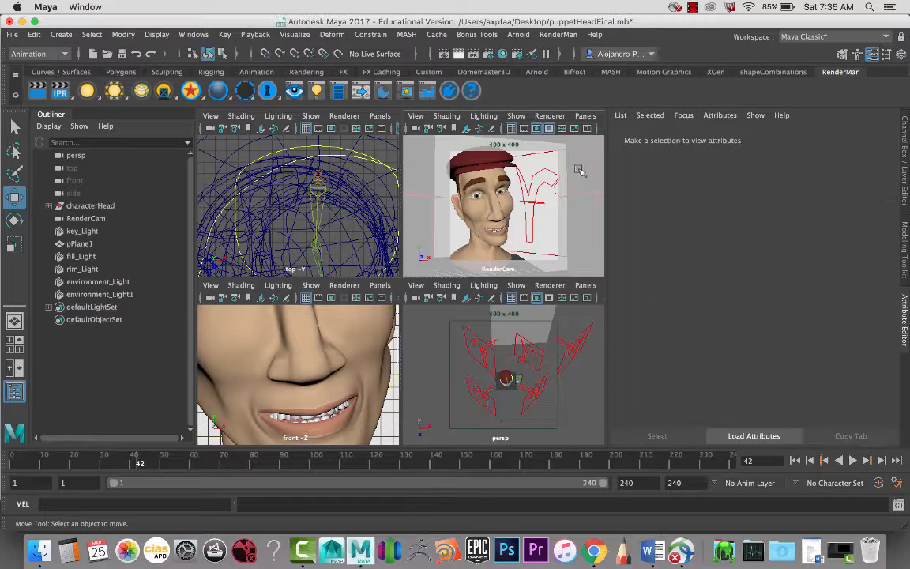
{"action": "key", "text": "space"}
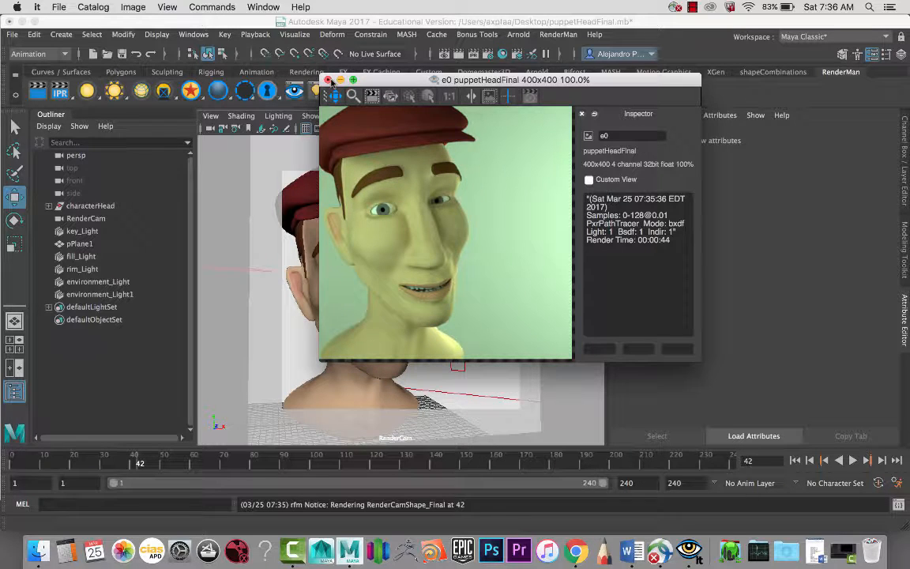
{"action": "left_click", "coordinate": [328, 80]}
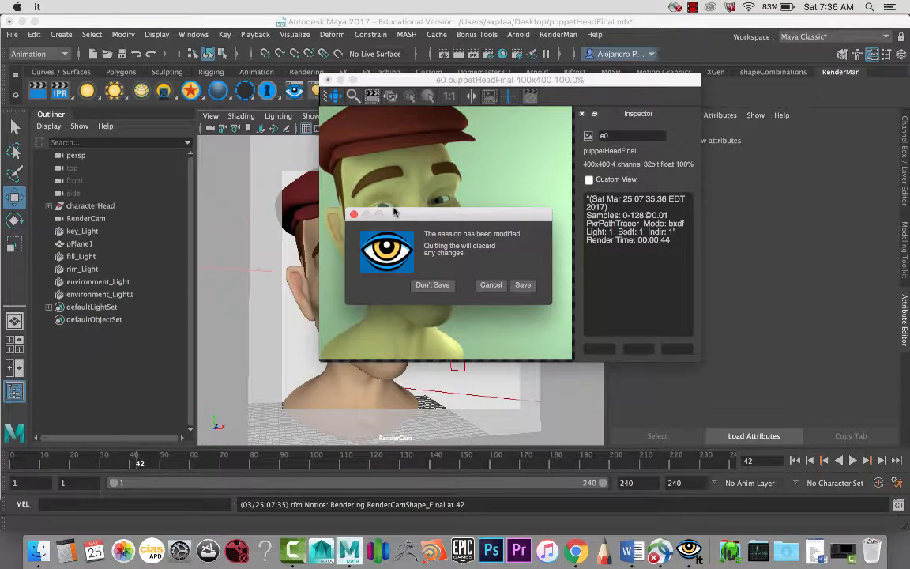
{"action": "left_click", "coordinate": [434, 286]}
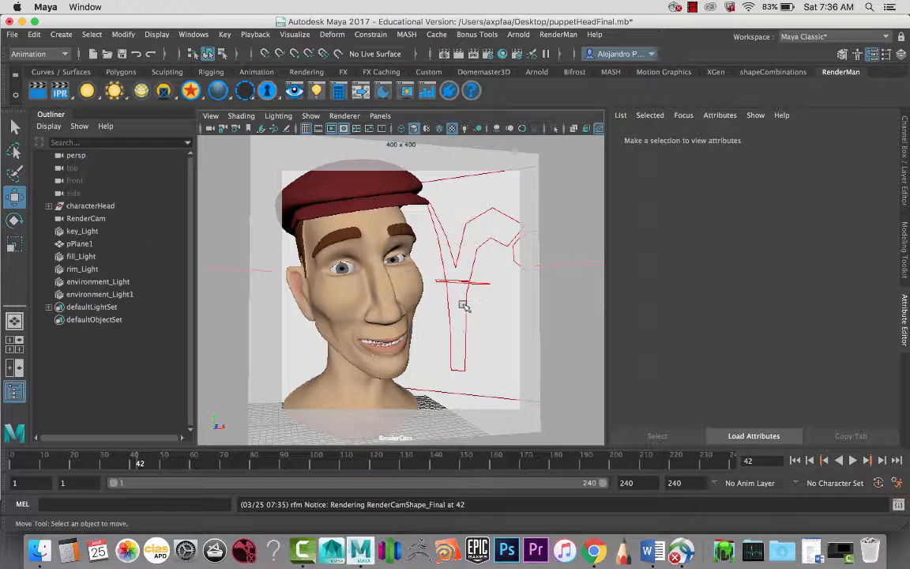